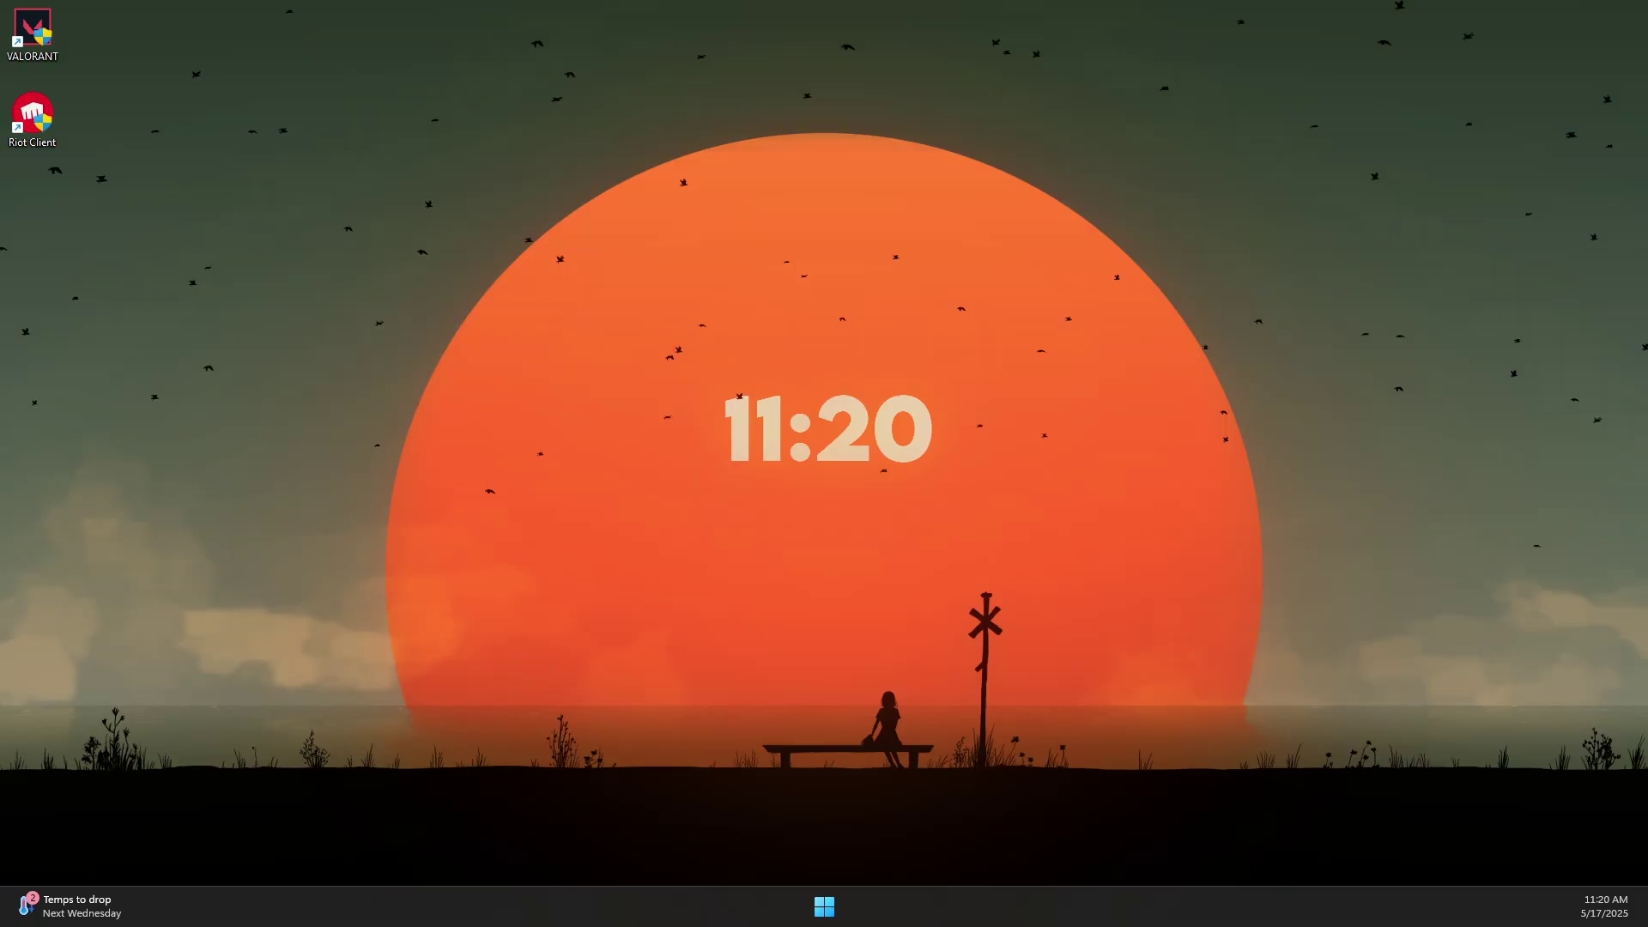
Open Task Manager and show the list of running processes
{"action": "right_click", "coordinate": [902, 914]}
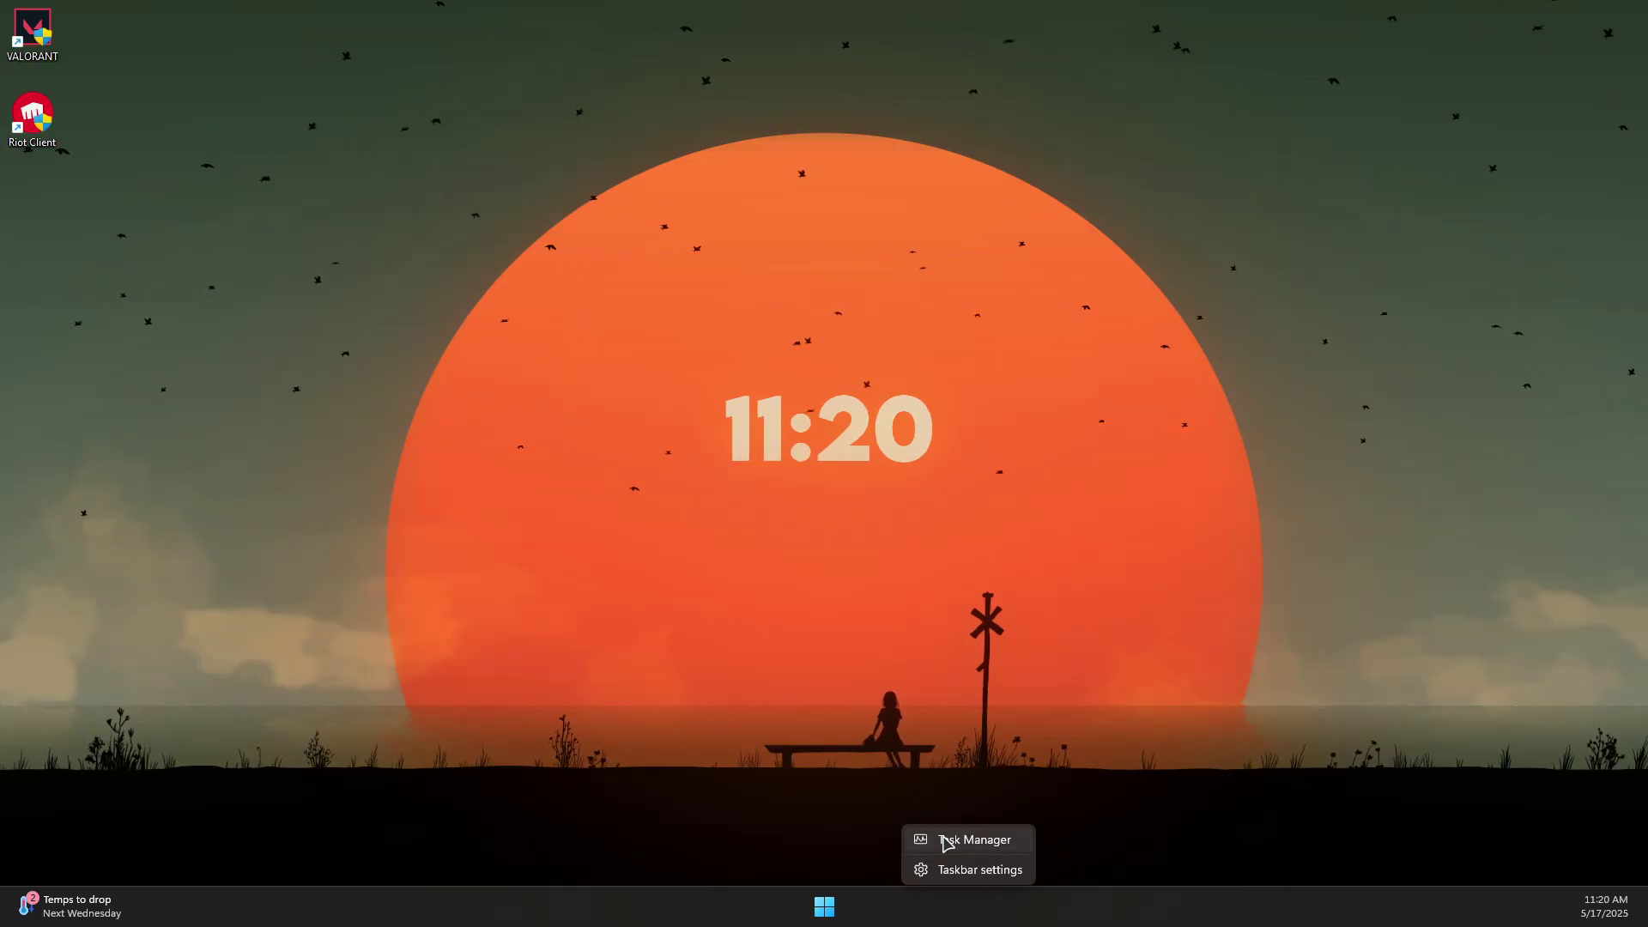
{"action": "left_click", "coordinate": [946, 844]}
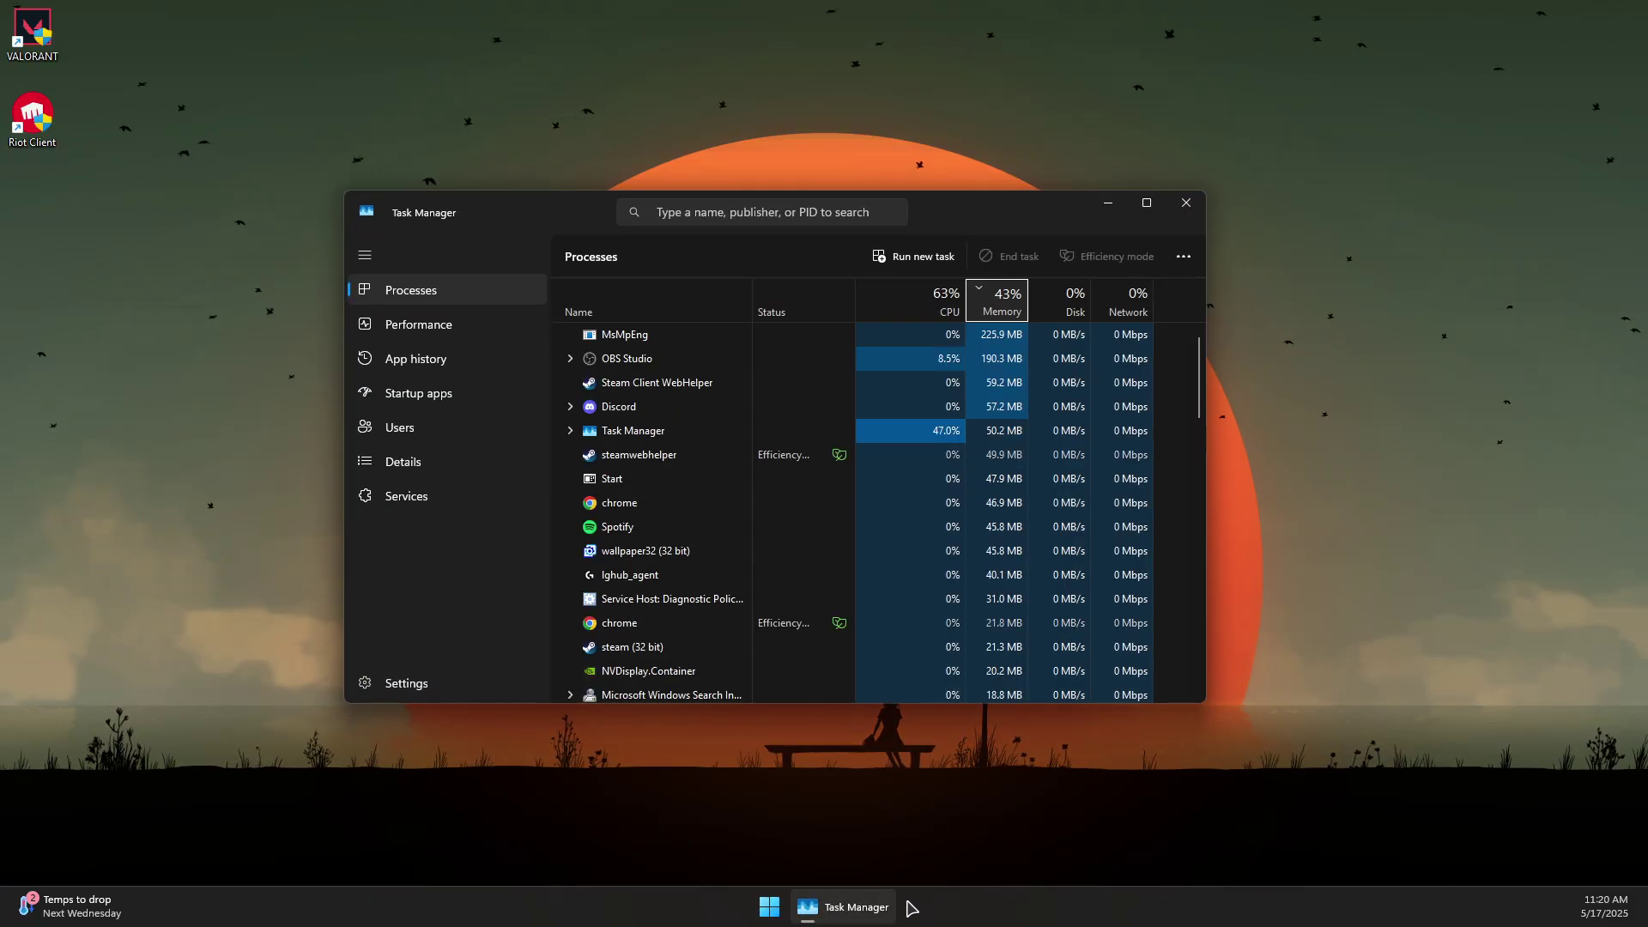
{"action": "left_click_drag", "start_coordinate": [515, 220], "coordinate": [465, 171]}
{"action": "left_click", "coordinate": [678, 166]}
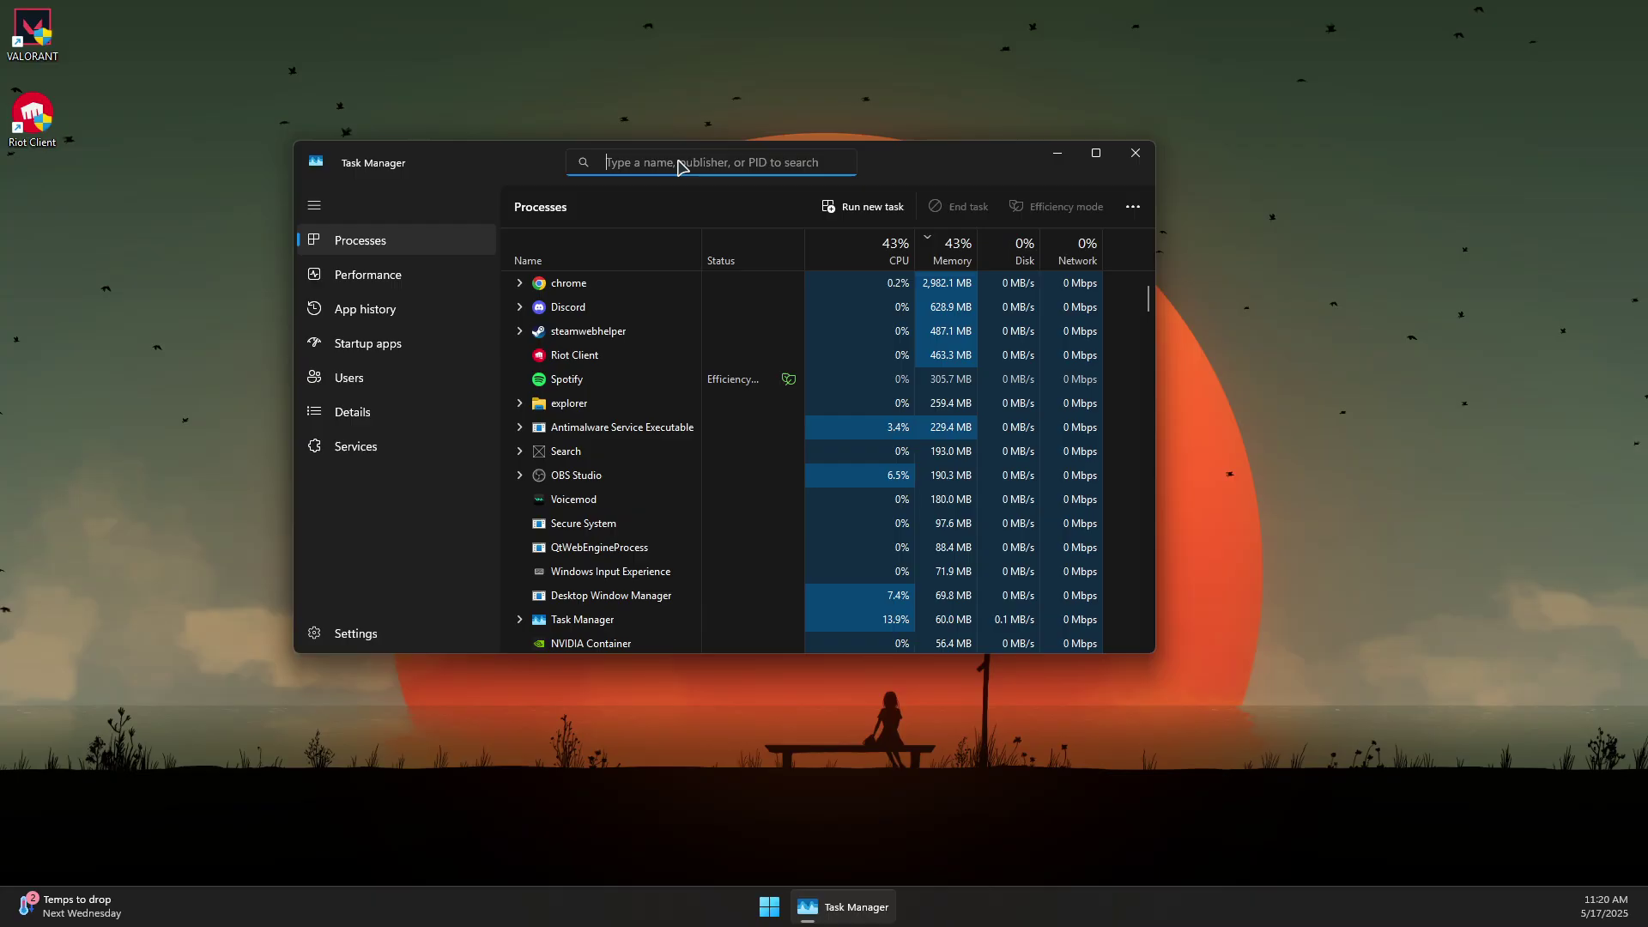
{"action": "left_click", "coordinate": [566, 386]}
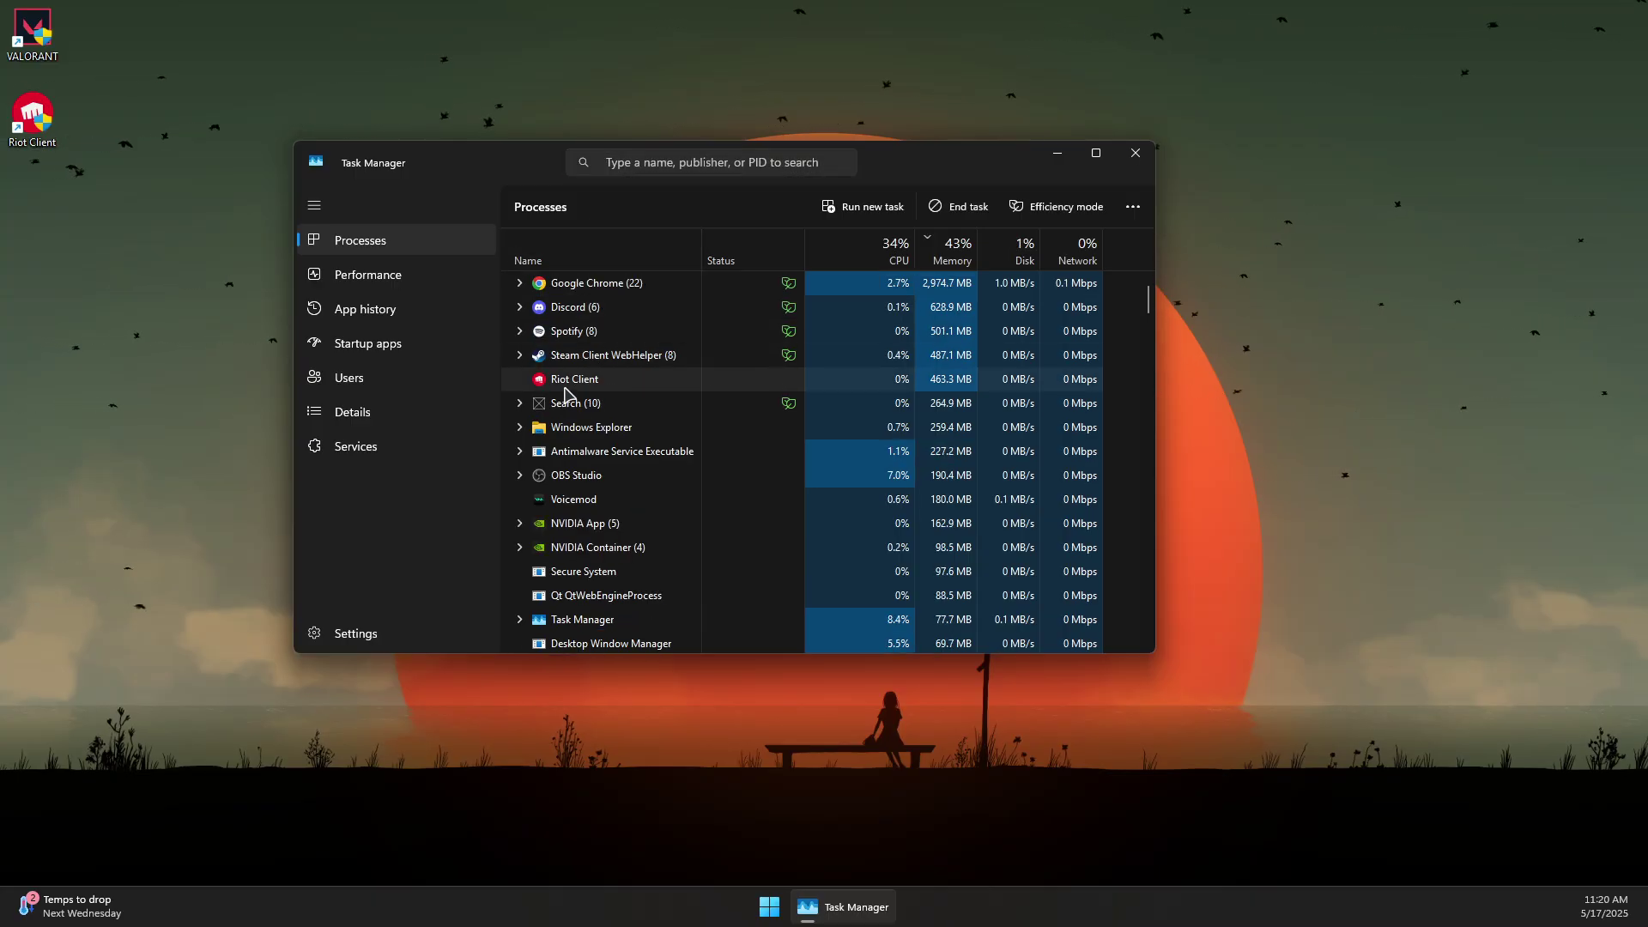
Filter the running processes by "riot" and end the Riot Client task
{"action": "left_click", "coordinate": [654, 163]}
{"action": "type", "text": "riot"}
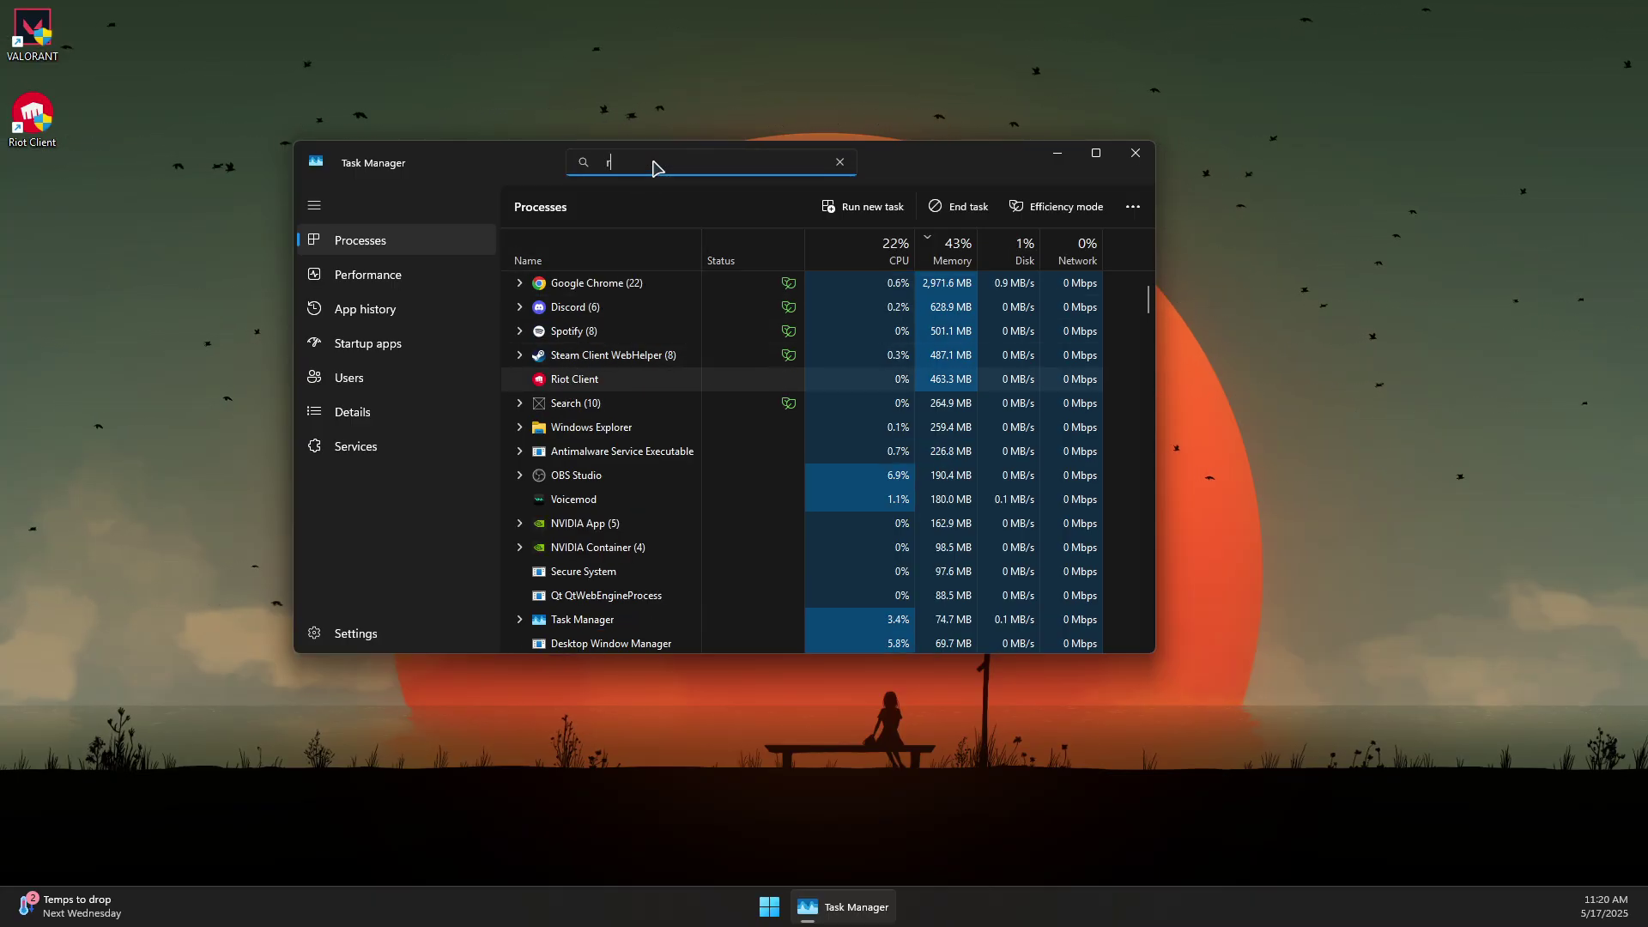
{"action": "right_click", "coordinate": [560, 285]}
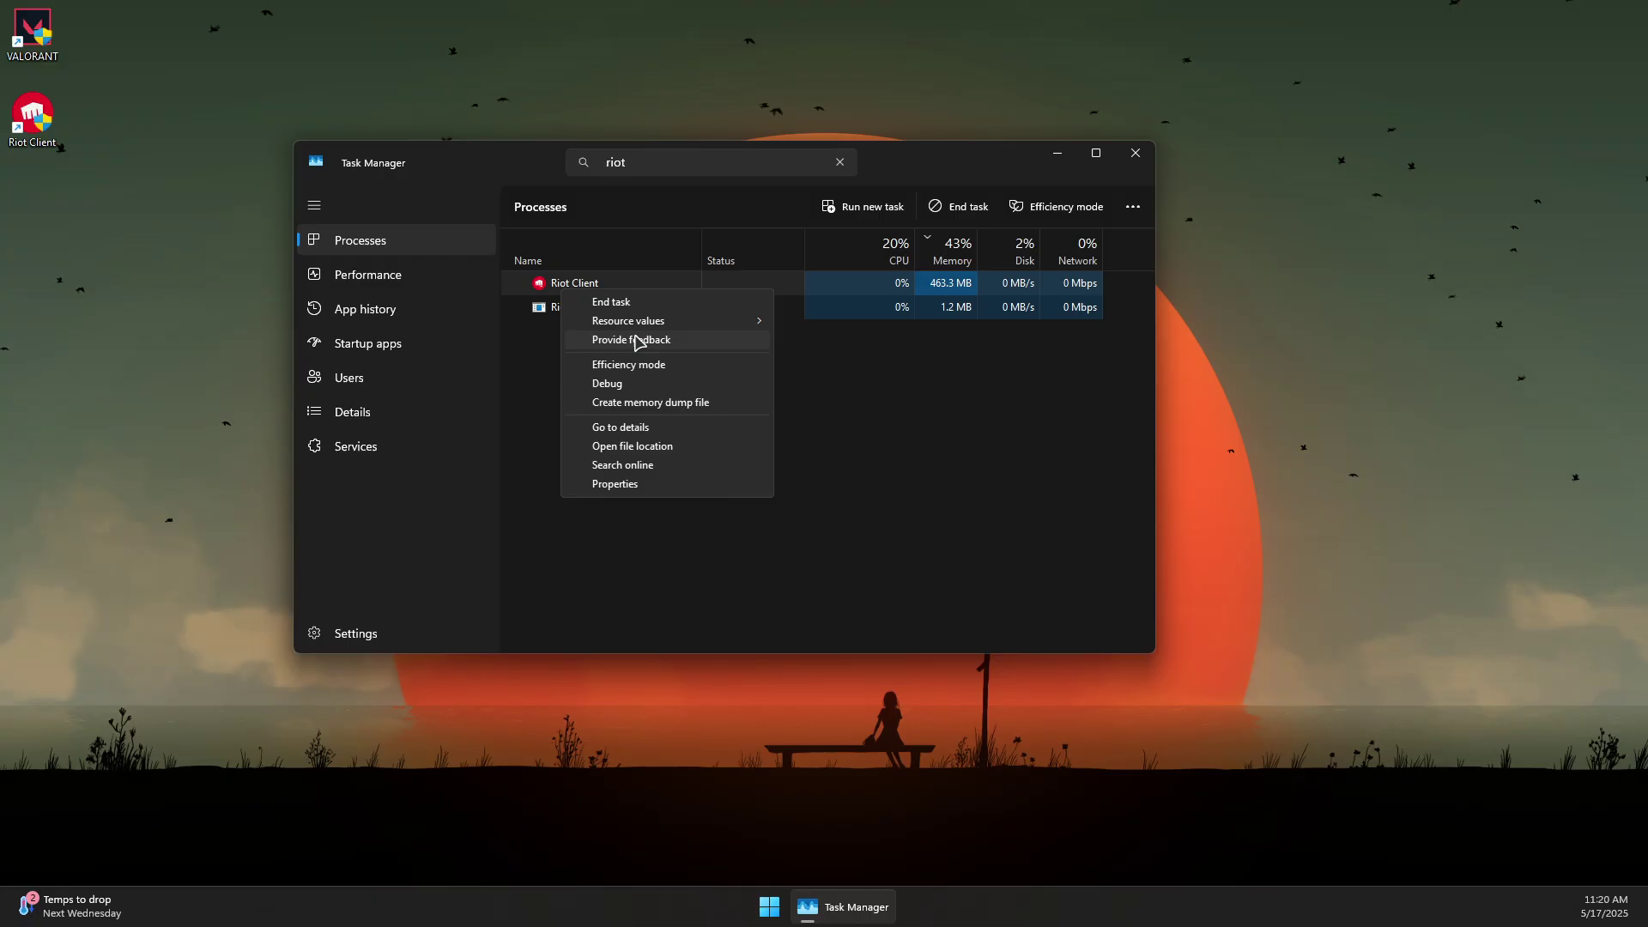
{"action": "left_click", "coordinate": [626, 303]}
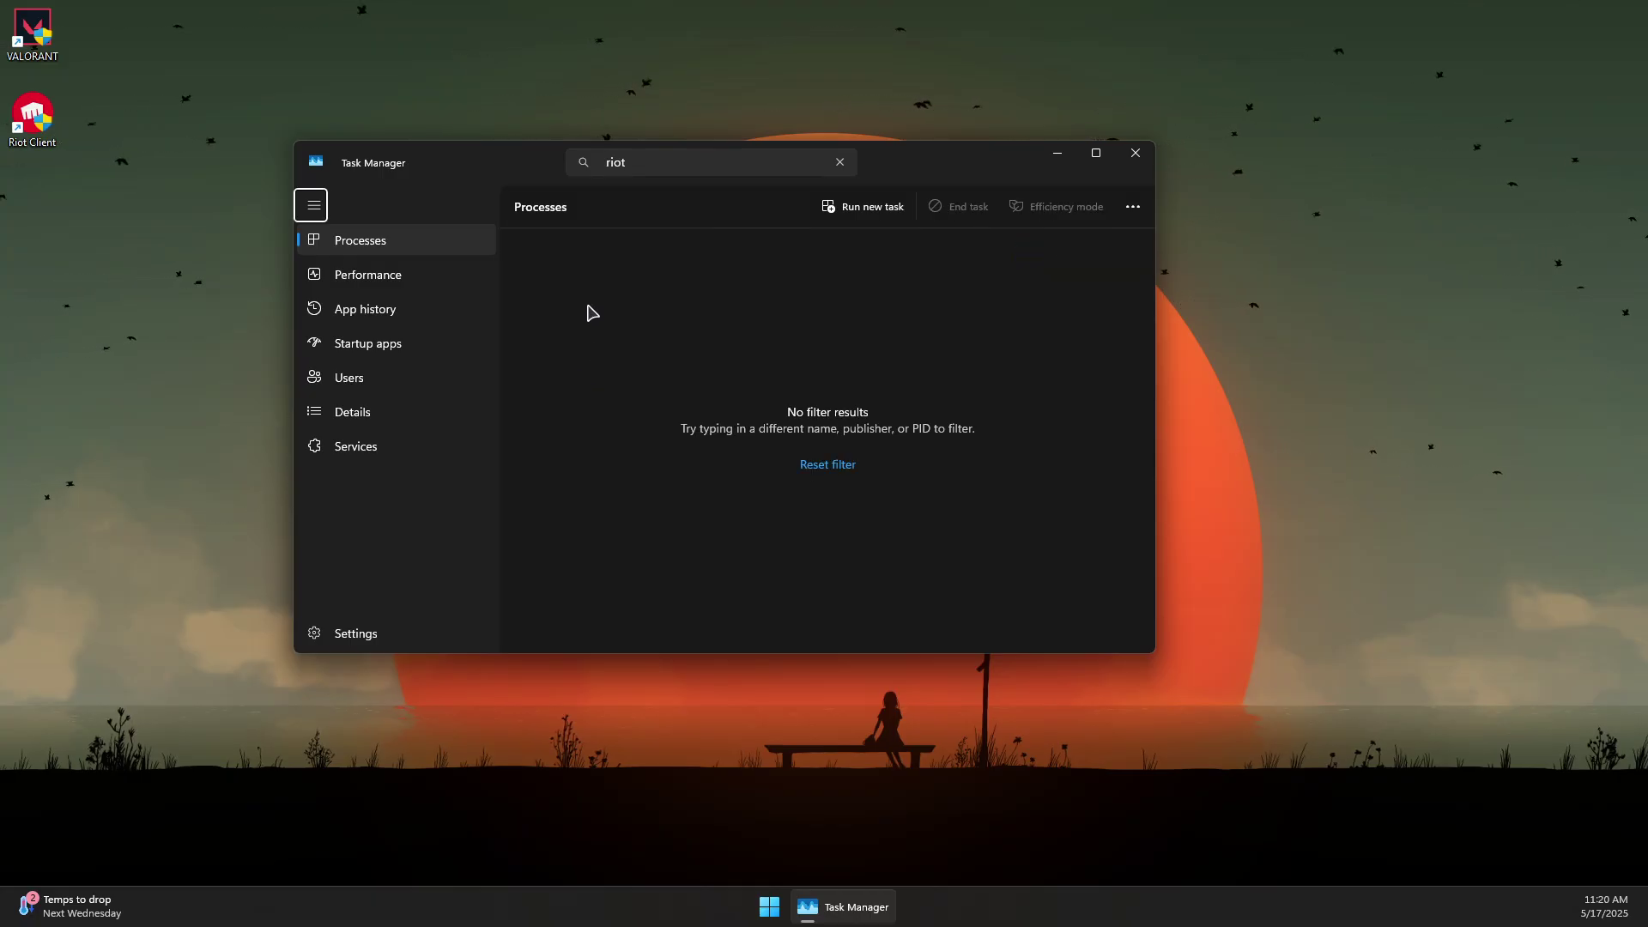
Search the running processes for "league" and "vanguard", and close Task Manager
{"action": "left_click", "coordinate": [598, 163]}
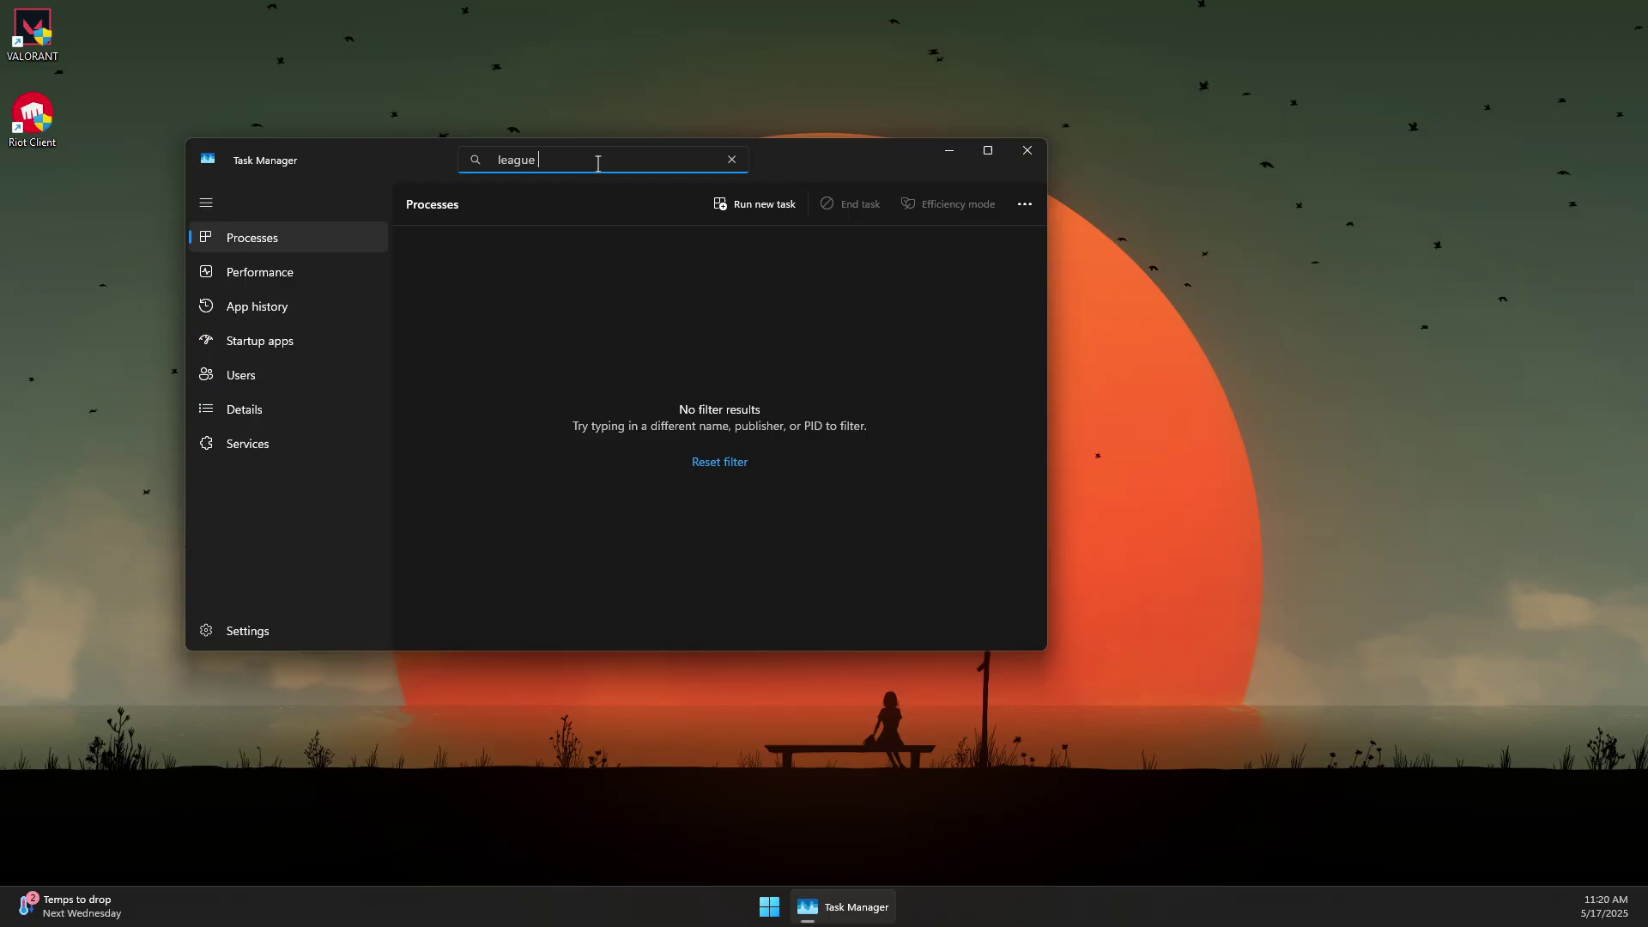
{"action": "left_click_drag", "start_coordinate": [599, 163], "coordinate": [447, 151]}
{"action": "type", "text": "vanguard"}
{"action": "left_click", "coordinate": [1029, 153]}
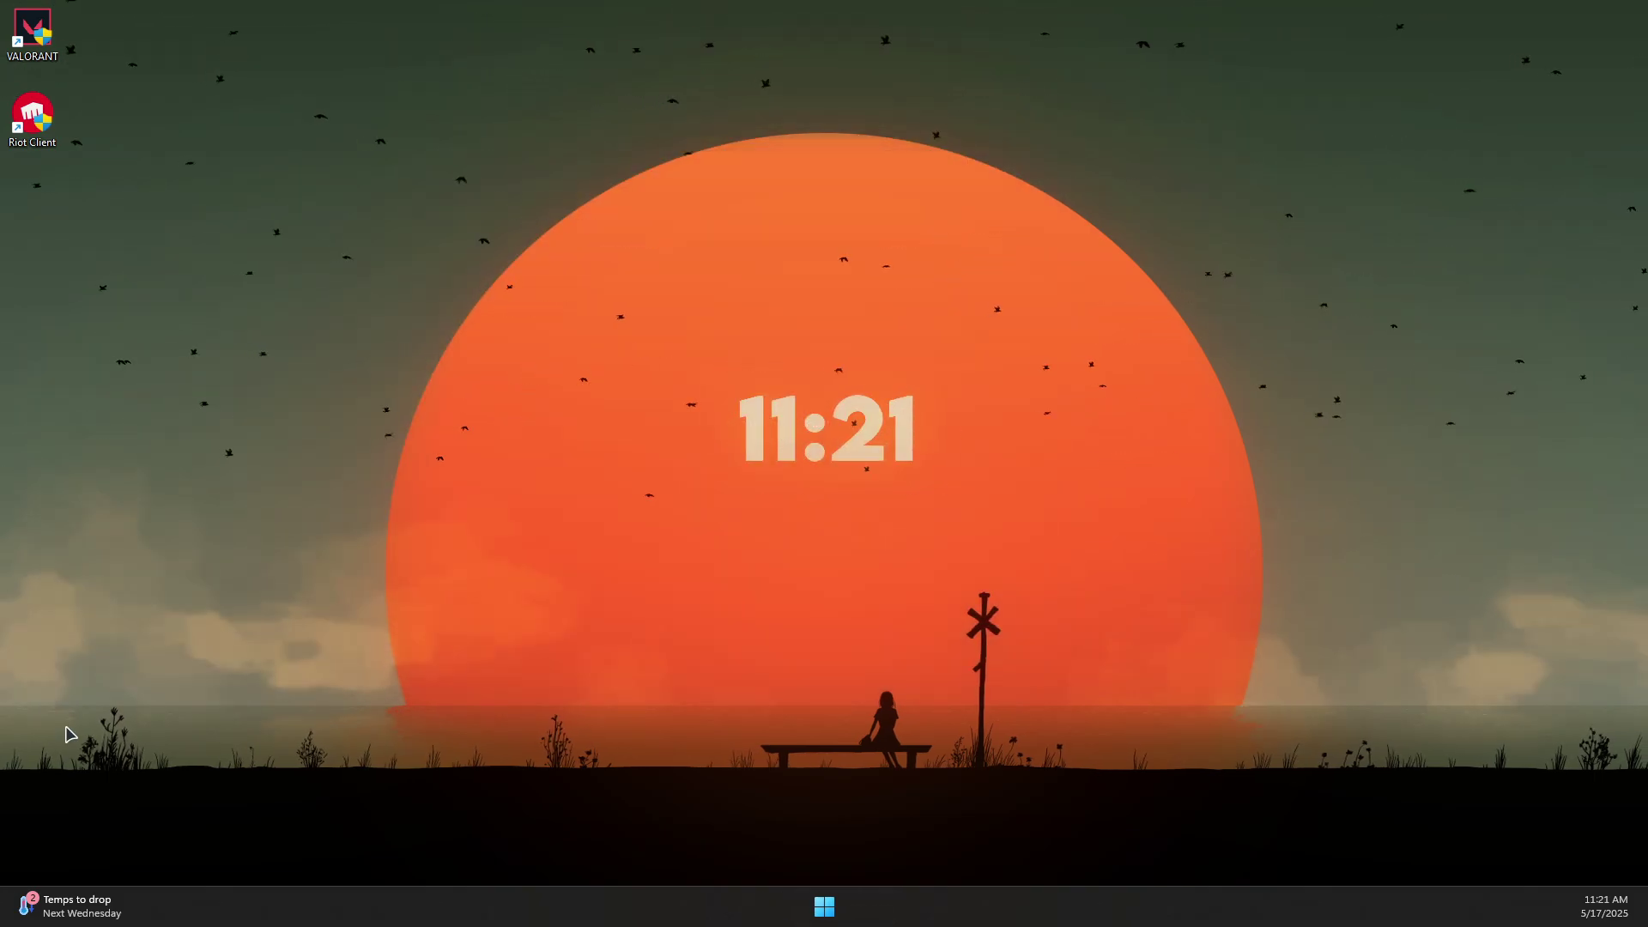
Open the Windows Services console by running services.msc
{"action": "left_click", "coordinate": [824, 914]}
{"action": "right_click", "coordinate": [824, 914]}
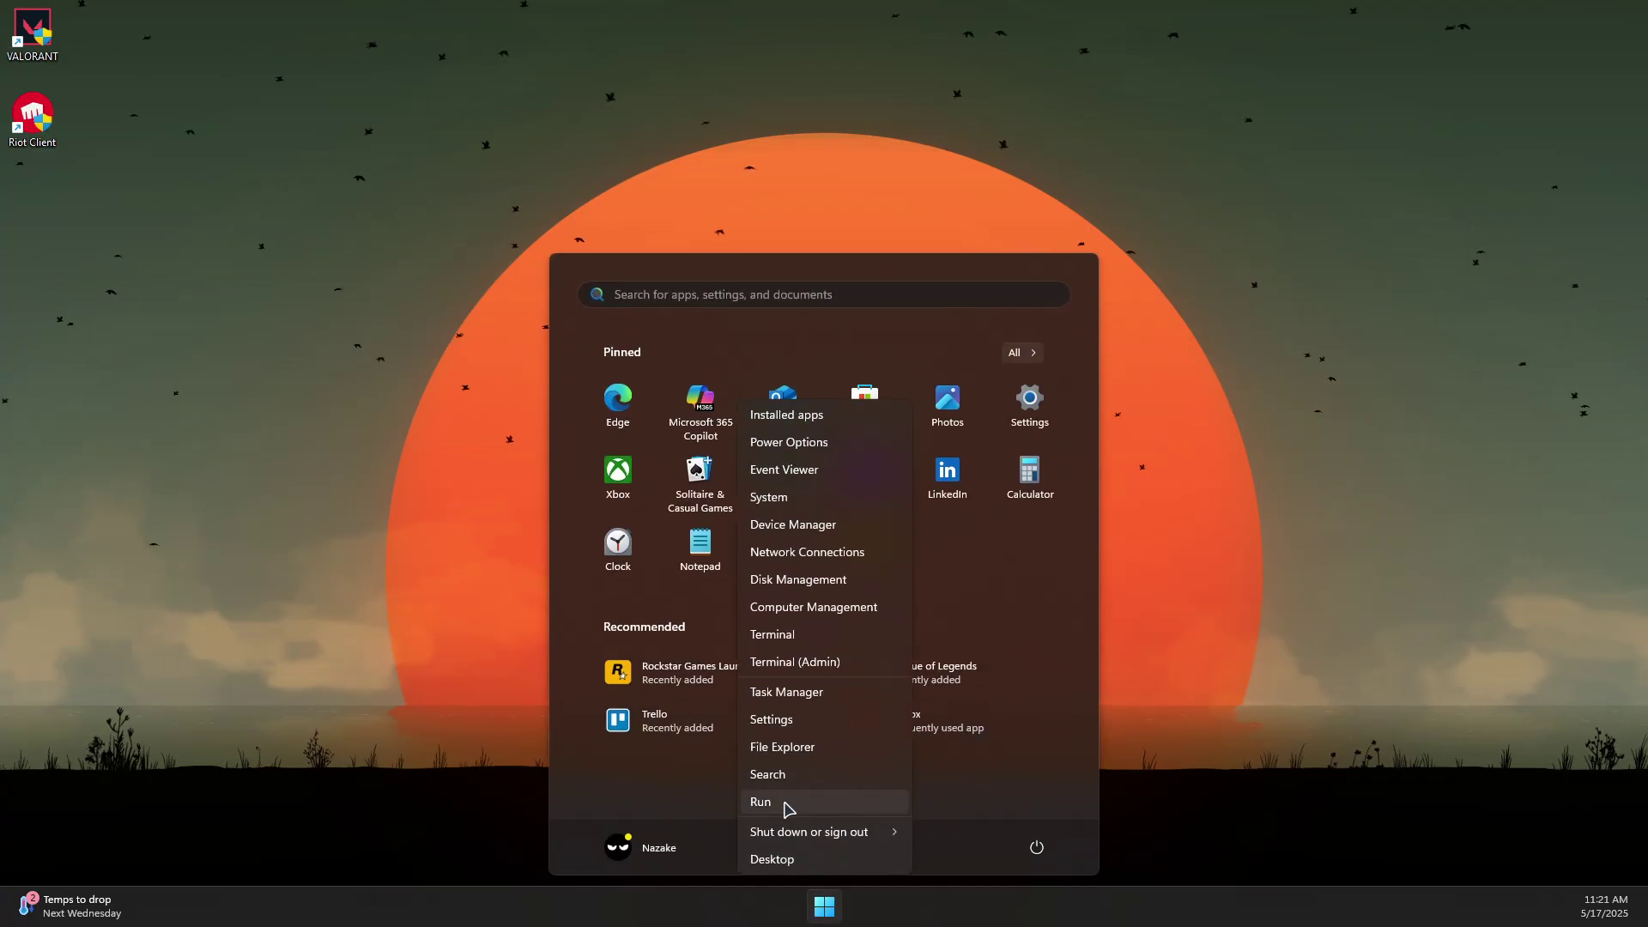
{"action": "left_click", "coordinate": [777, 807]}
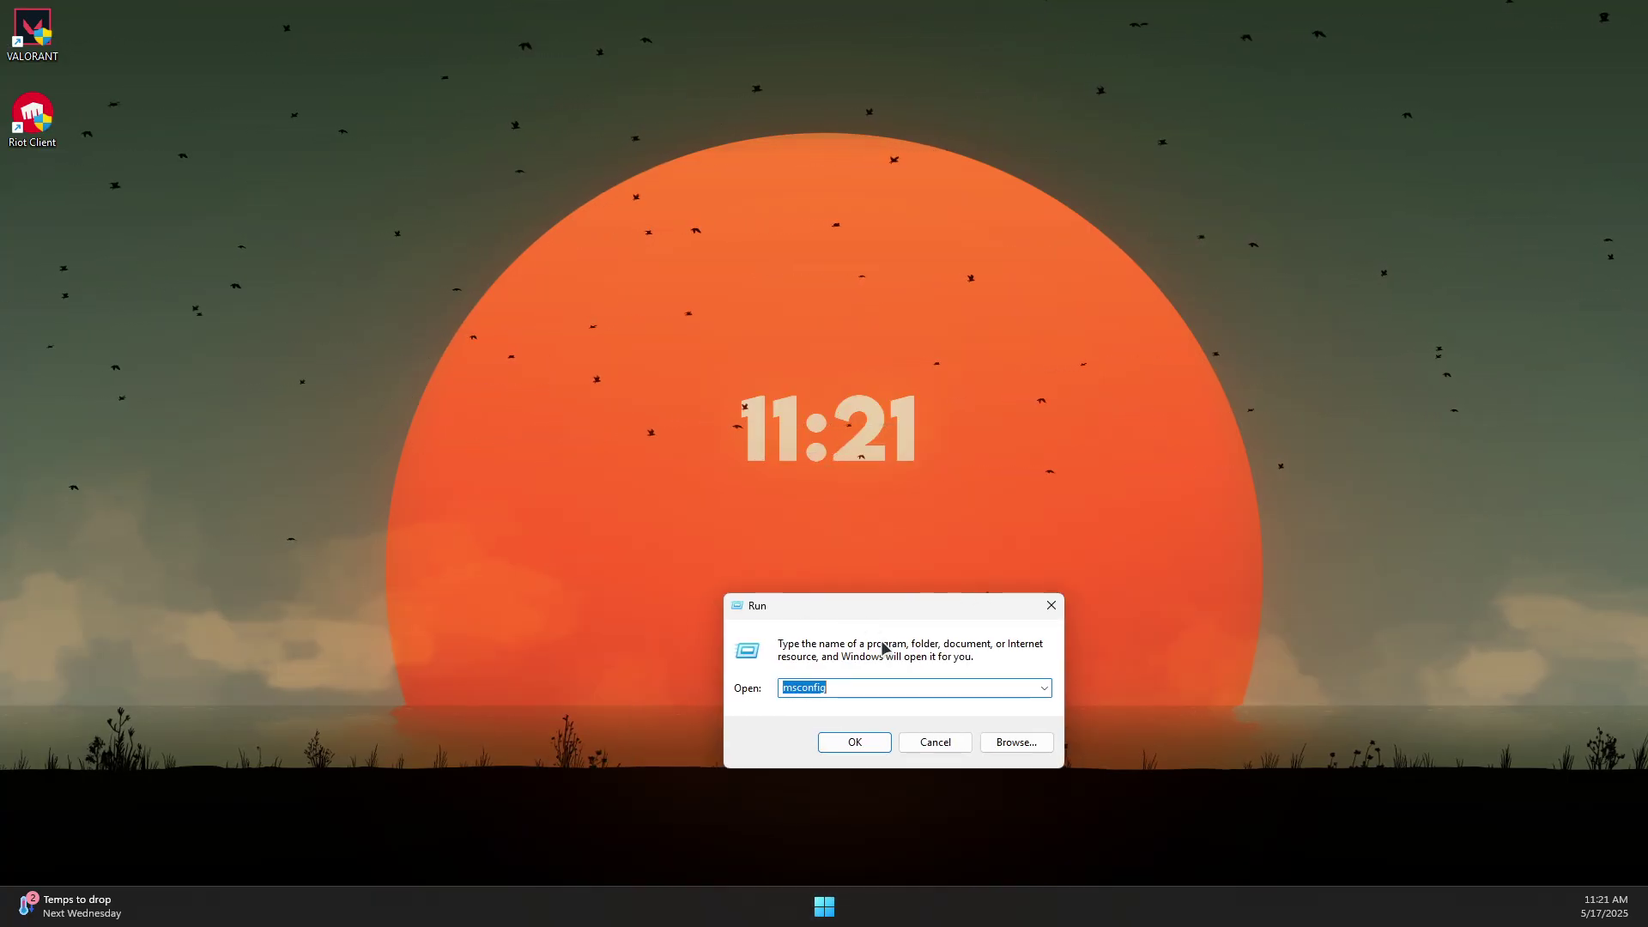
{"action": "type", "text": "ser"}
{"action": "left_click", "coordinate": [833, 704]}
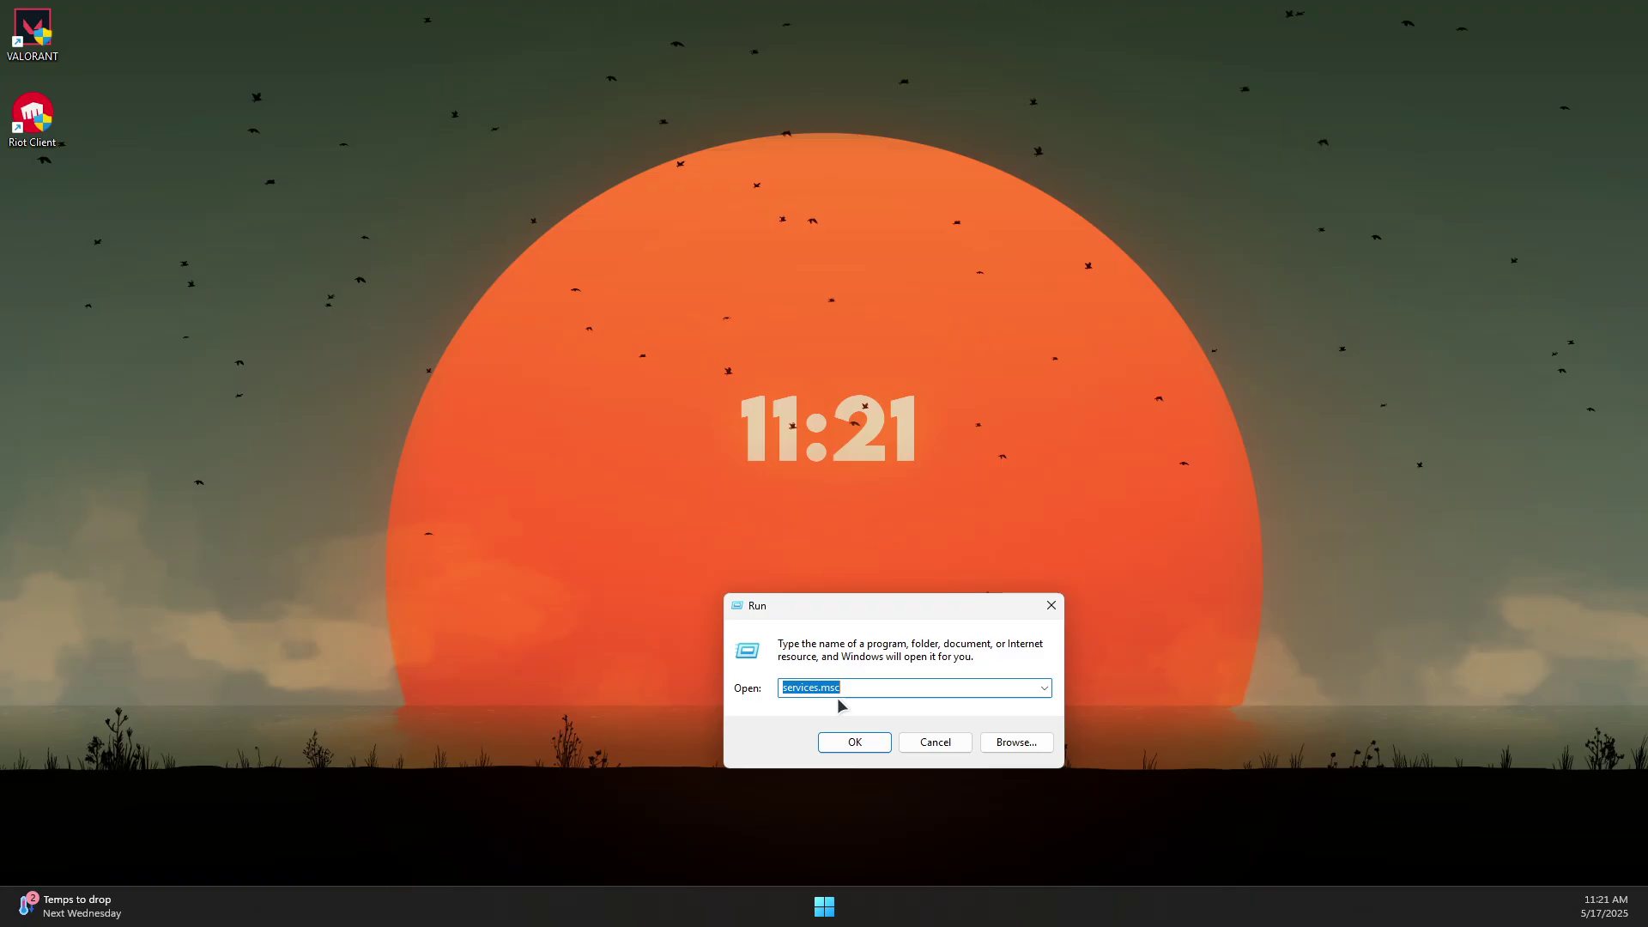
{"action": "left_click", "coordinate": [857, 744]}
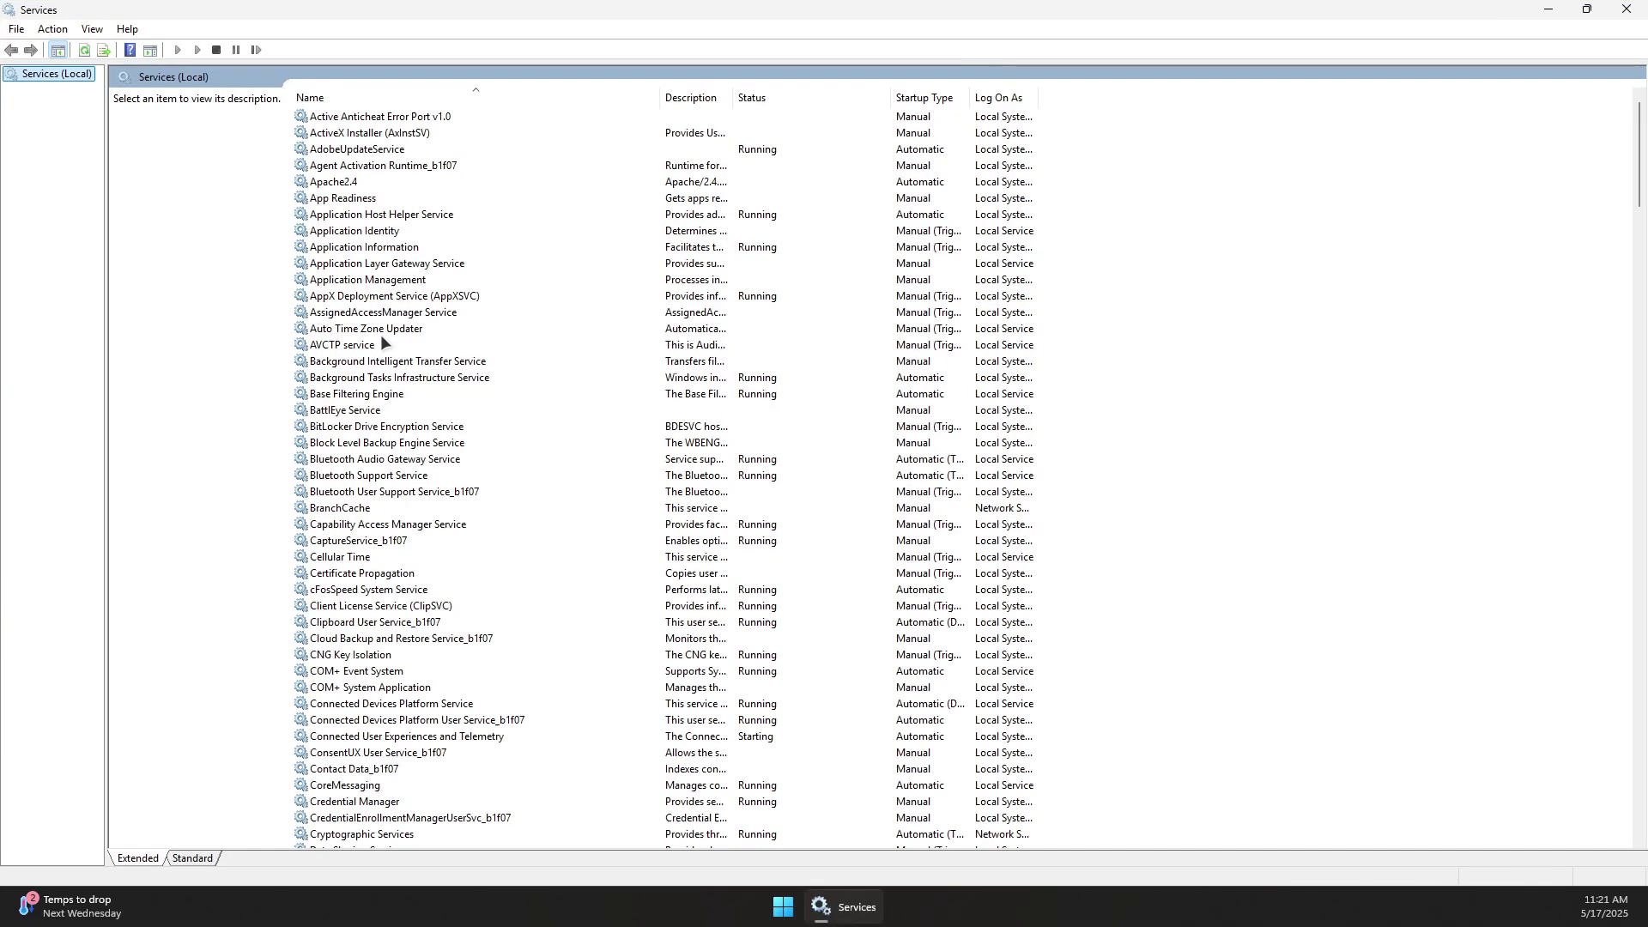
Find the Virtual Disk service in the services list and open its properties
{"action": "left_click", "coordinate": [379, 331]}
{"action": "scroll", "coordinate": [395, 387], "scroll_direction": "down", "scroll_amount": 8}
{"action": "scroll", "coordinate": [363, 442], "scroll_direction": "up", "scroll_amount": 6}
{"action": "key", "text": "v"}
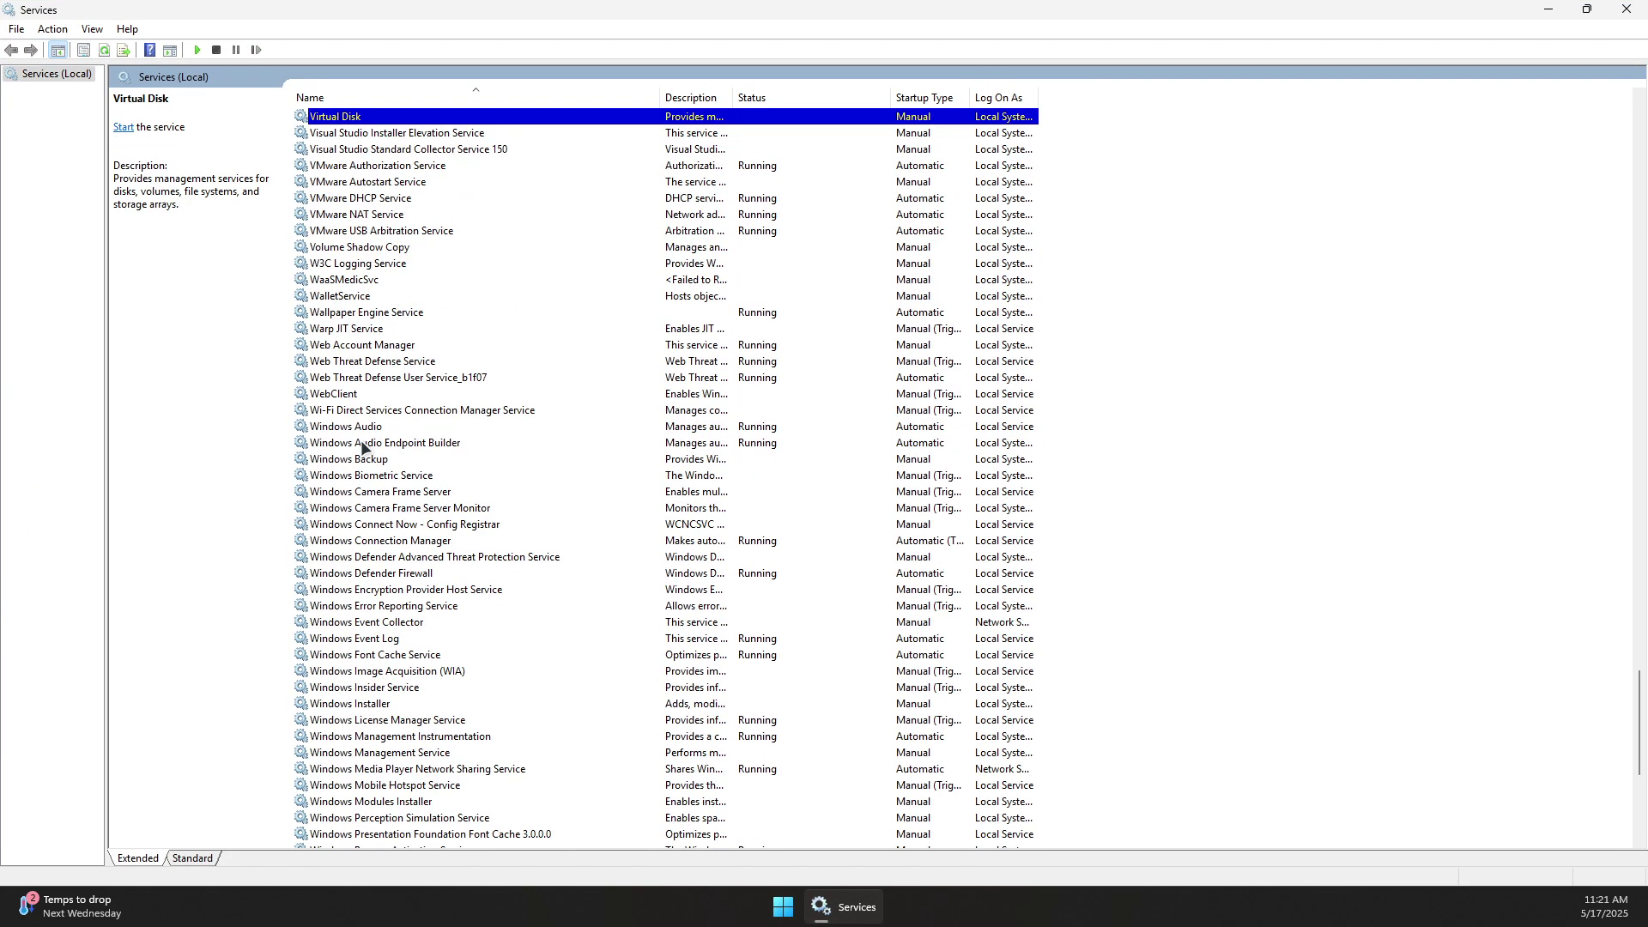
{"action": "key", "text": "Down"}
{"action": "key", "text": "Down"}
{"action": "key", "text": "Down"}
{"action": "scroll", "coordinate": [430, 369], "scroll_direction": "up", "scroll_amount": 6}
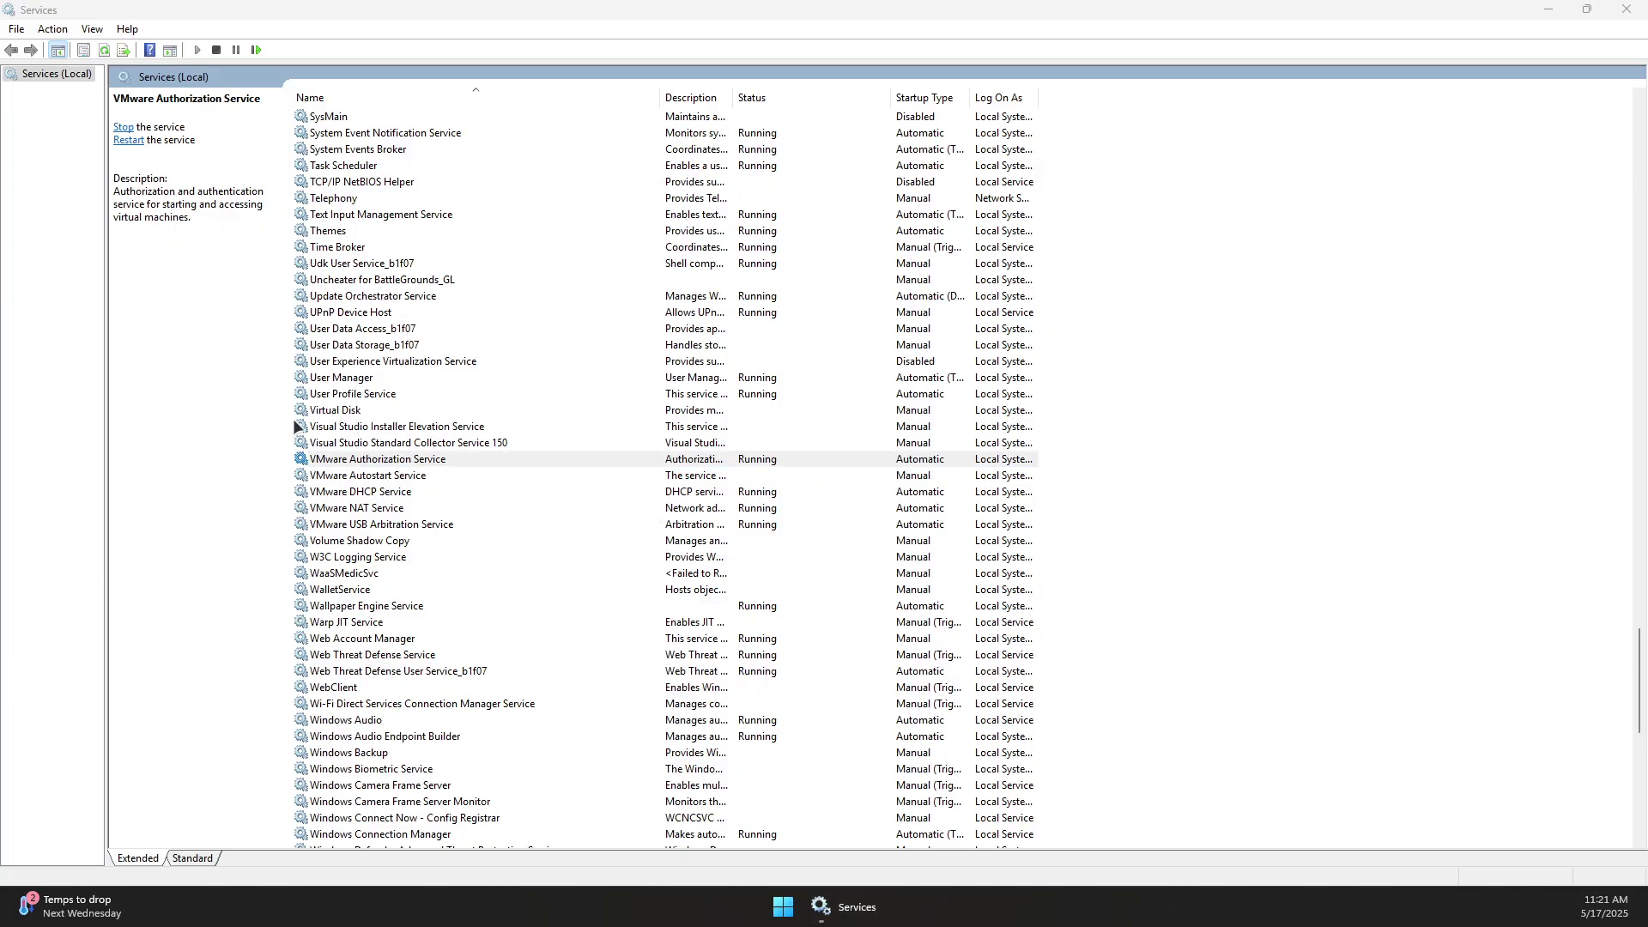
{"action": "double_click", "coordinate": [326, 412]}
{"action": "left_click_drag", "start_coordinate": [774, 256], "coordinate": [459, 241]}
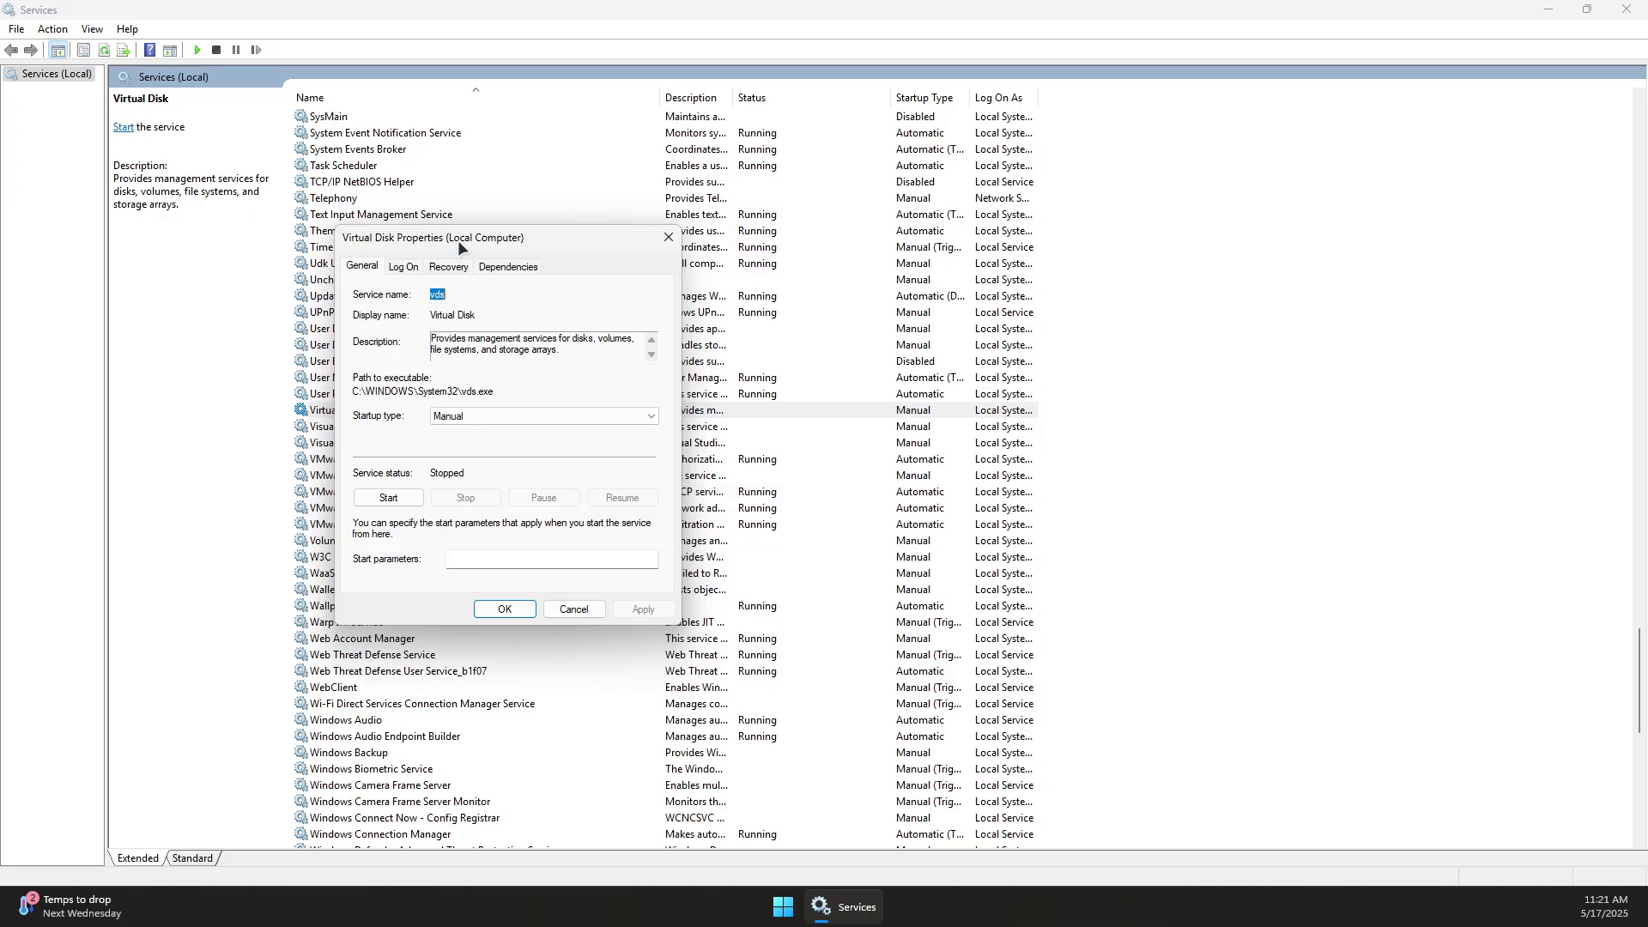
Set the Virtual Disk service's startup type to Automatic and start the service, applying the changes and minimizing the Services window
{"action": "left_click", "coordinate": [479, 415]}
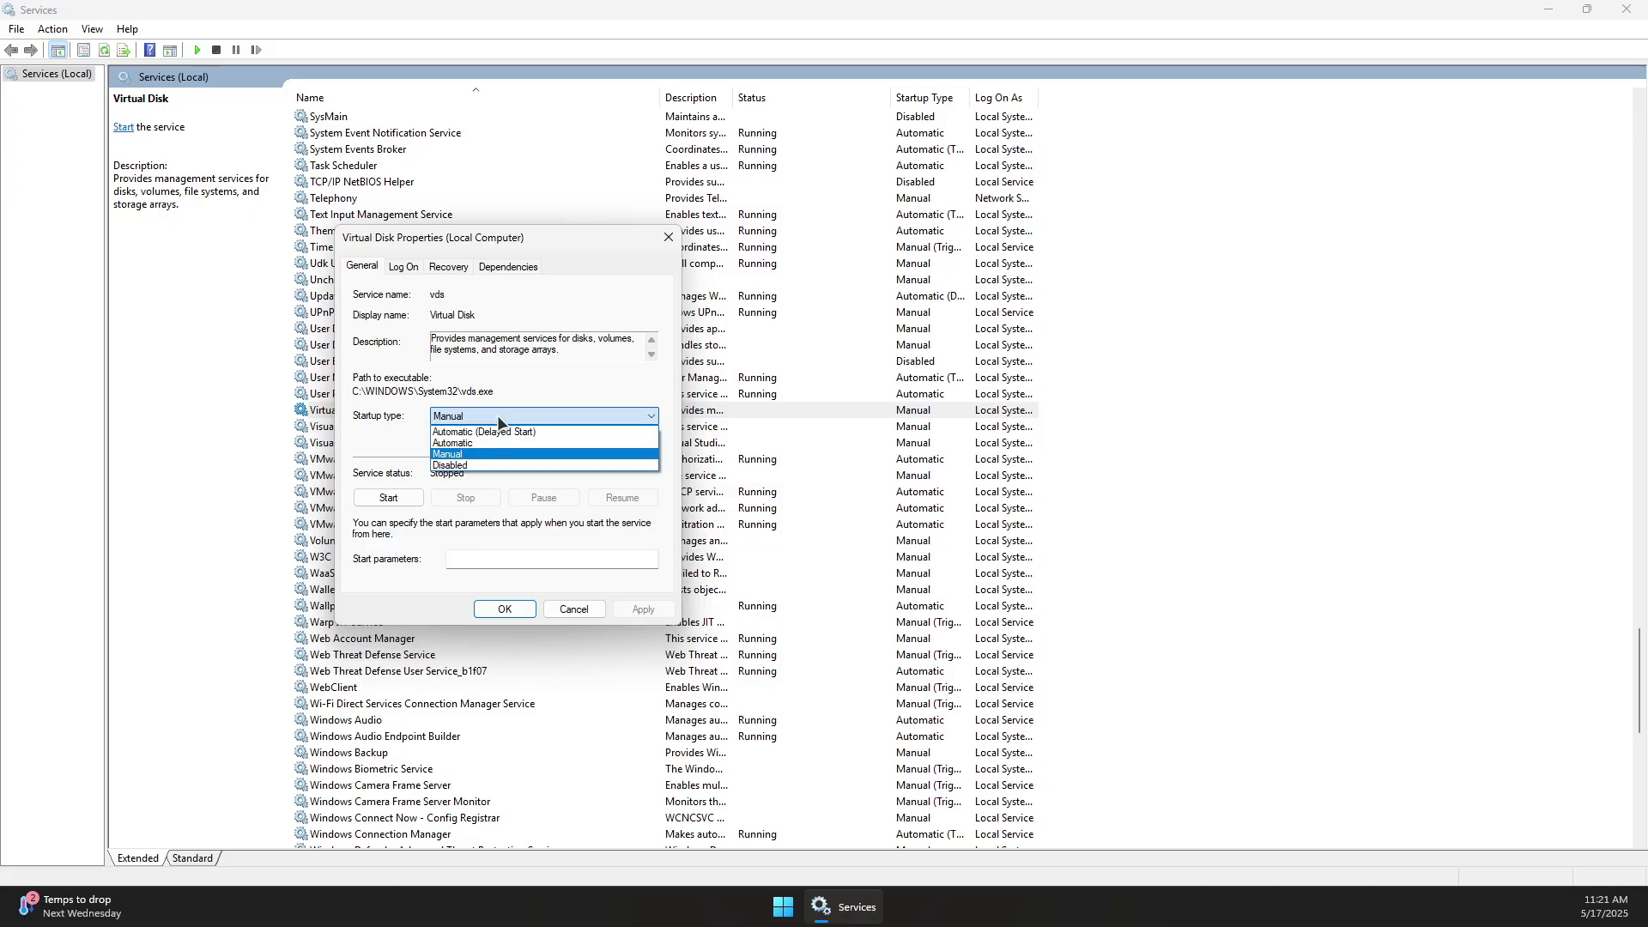
{"action": "left_click", "coordinate": [459, 443]}
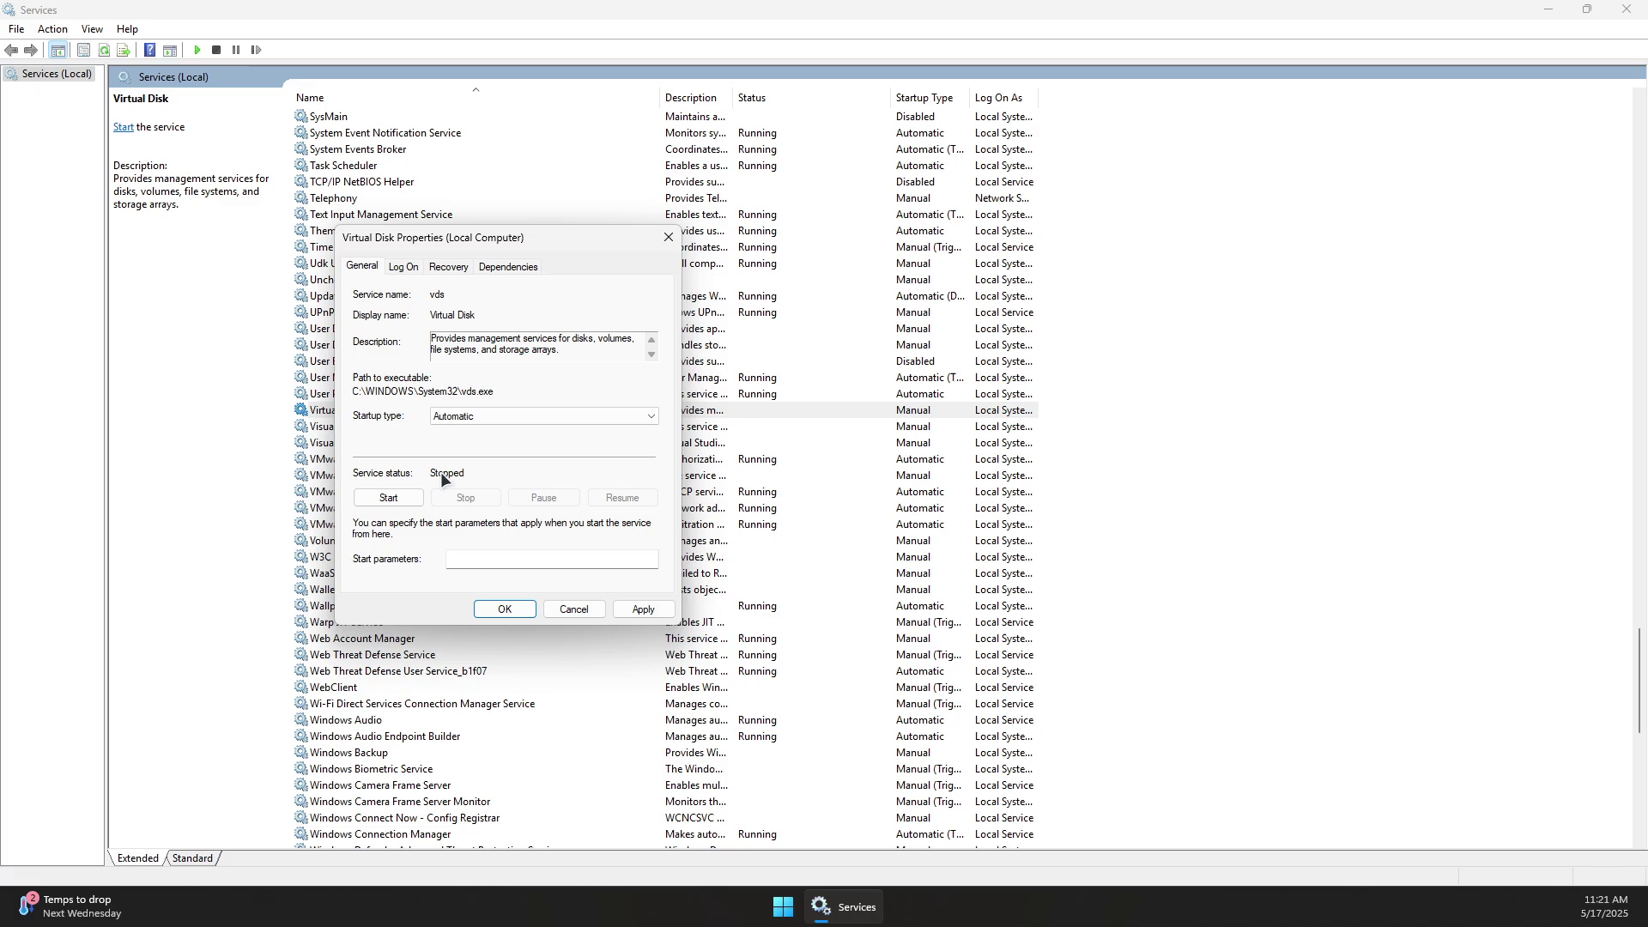
{"action": "left_click", "coordinate": [375, 498]}
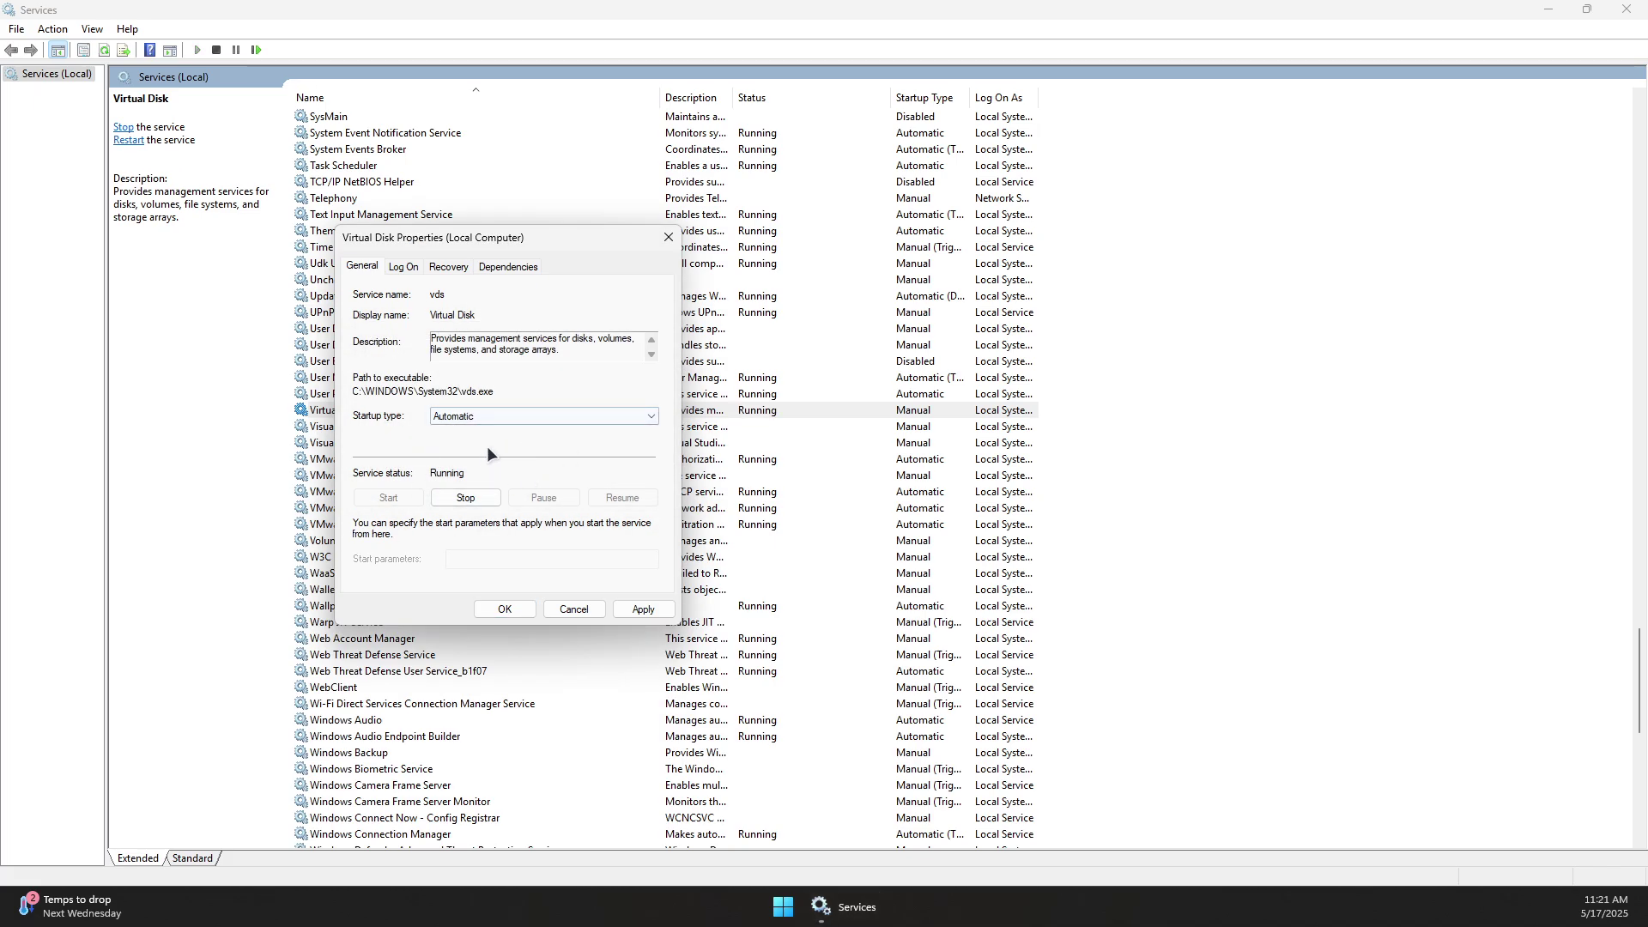
{"action": "left_click", "coordinate": [627, 609]}
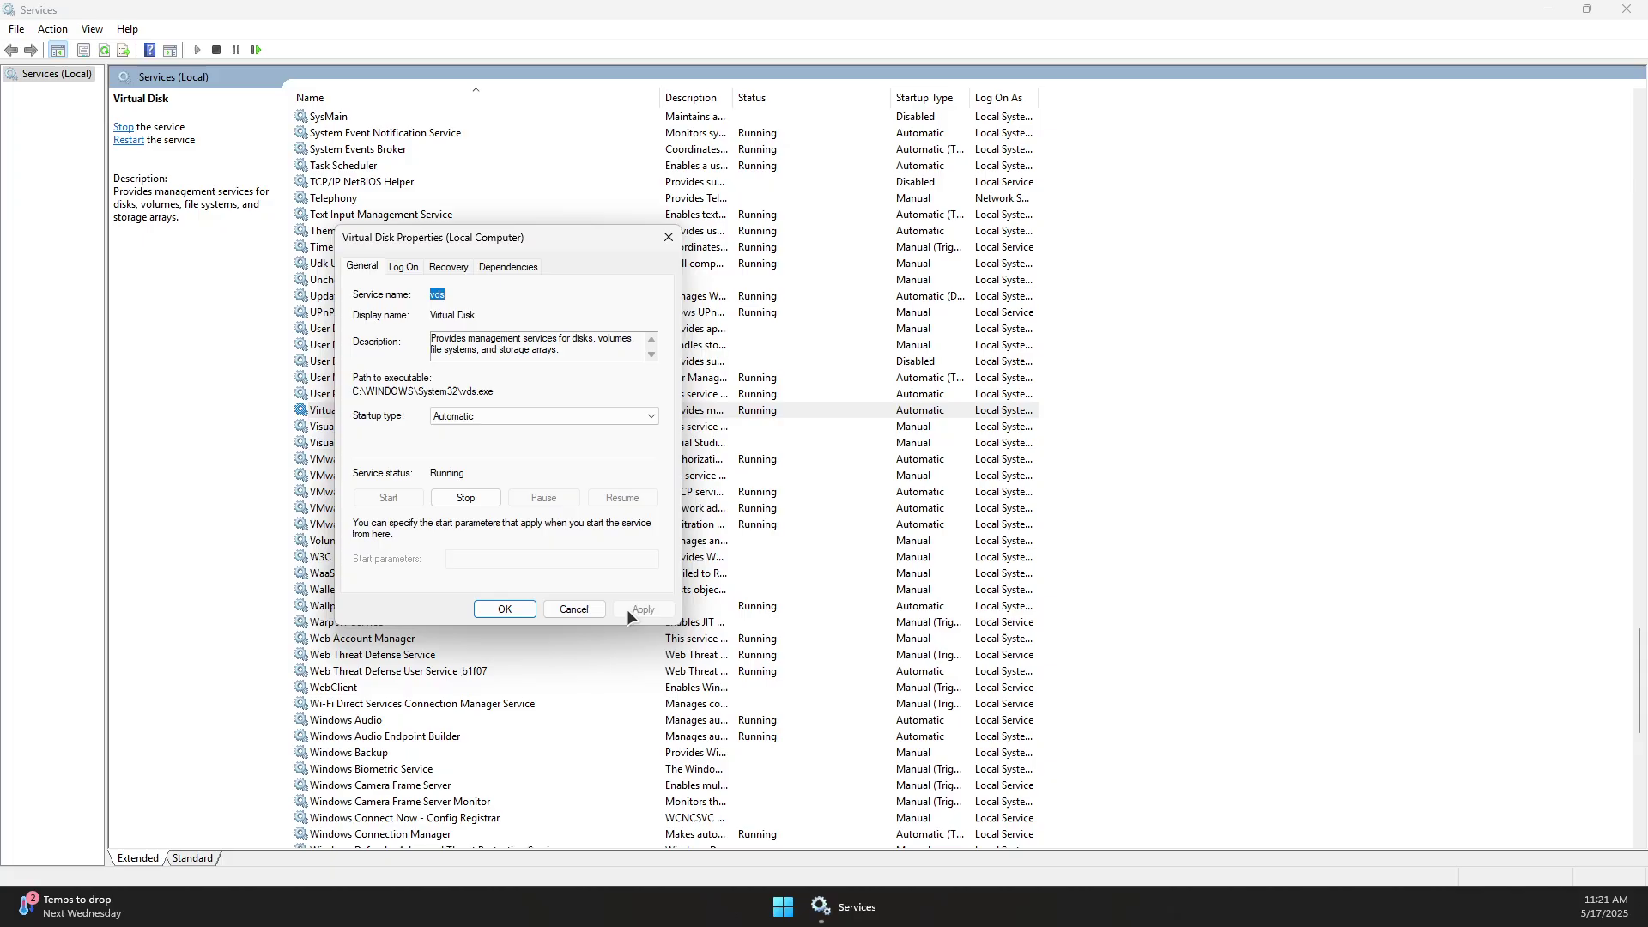
{"action": "left_click", "coordinate": [512, 615]}
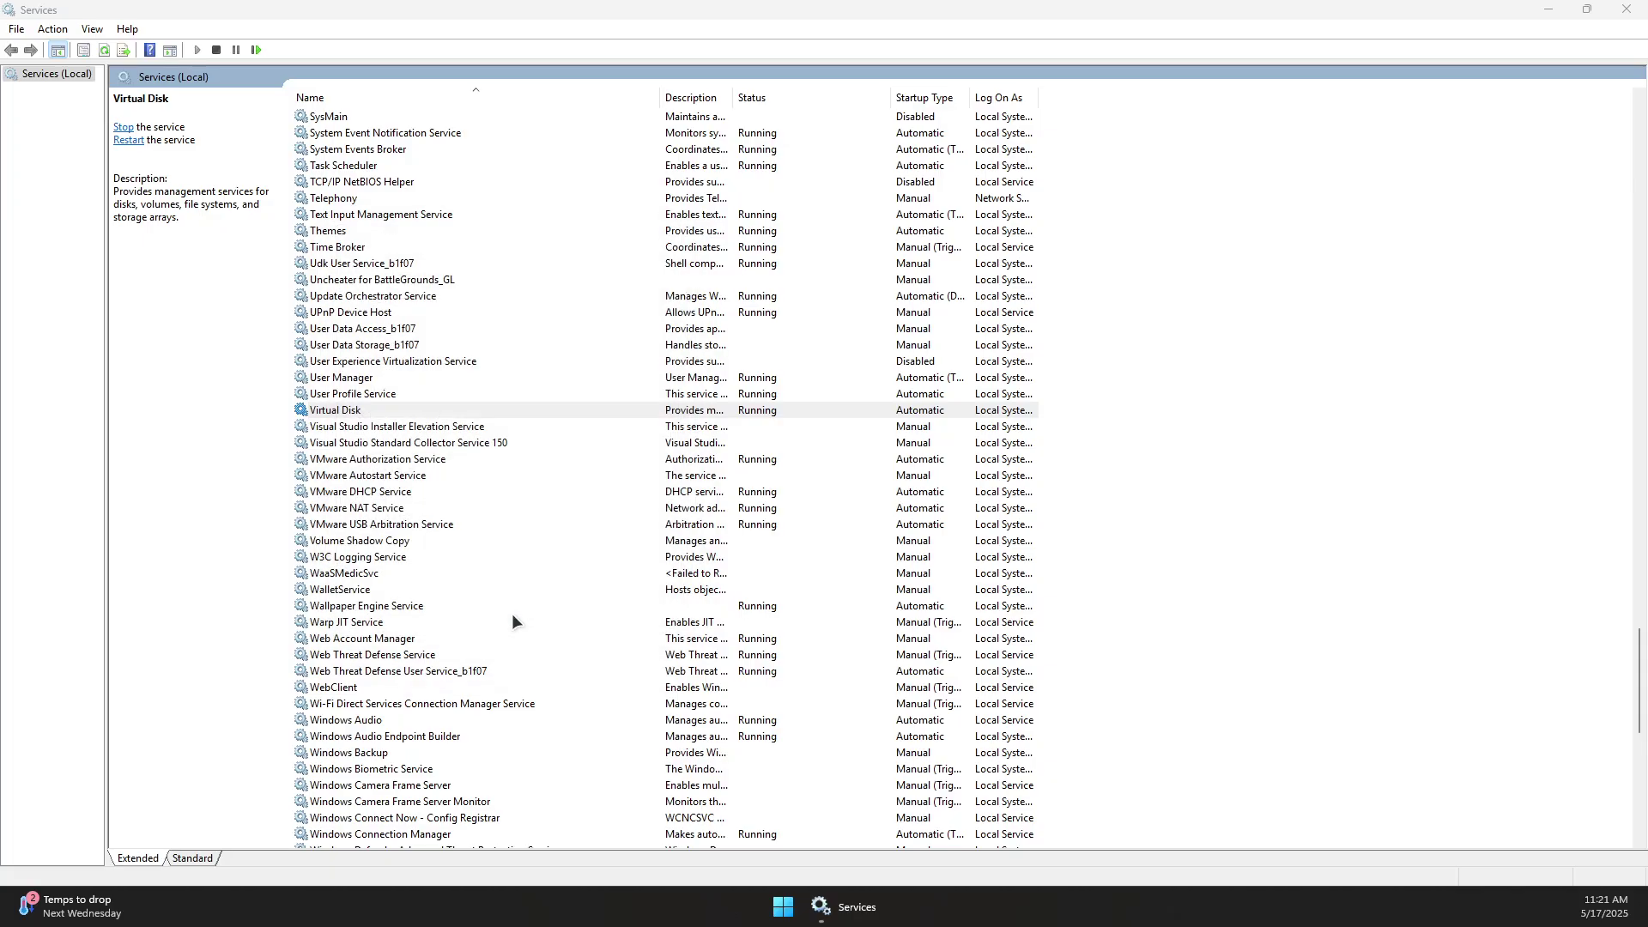
{"action": "left_click", "coordinate": [1549, 12]}
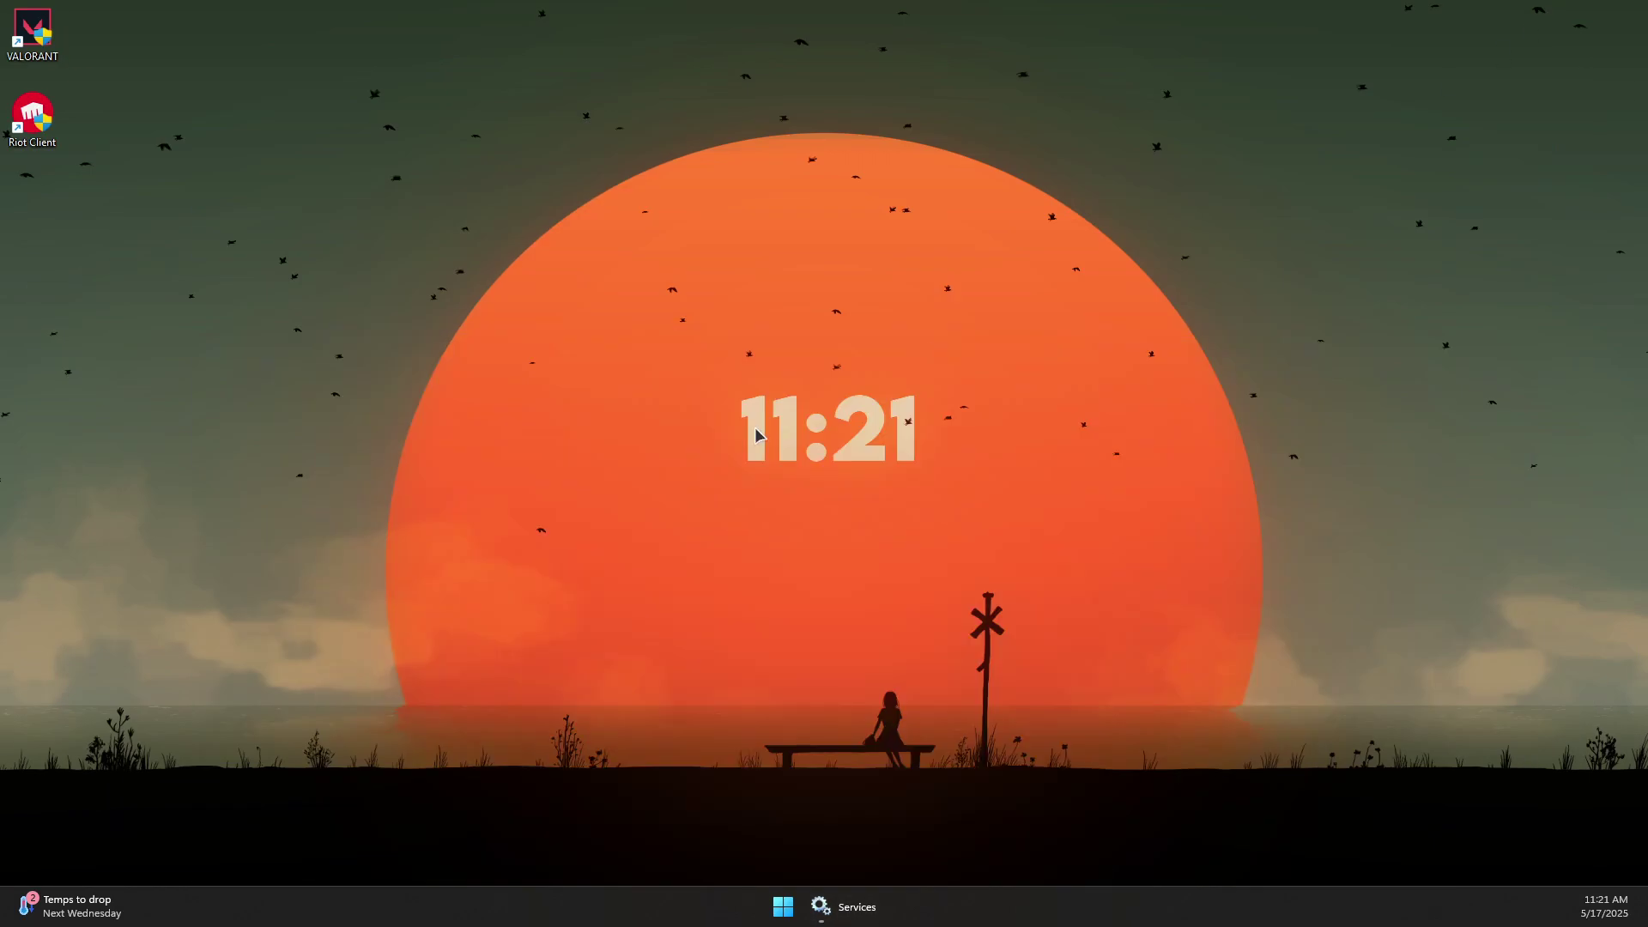
{"action": "left_click", "coordinate": [821, 906]}
{"action": "left_click", "coordinate": [859, 917]}
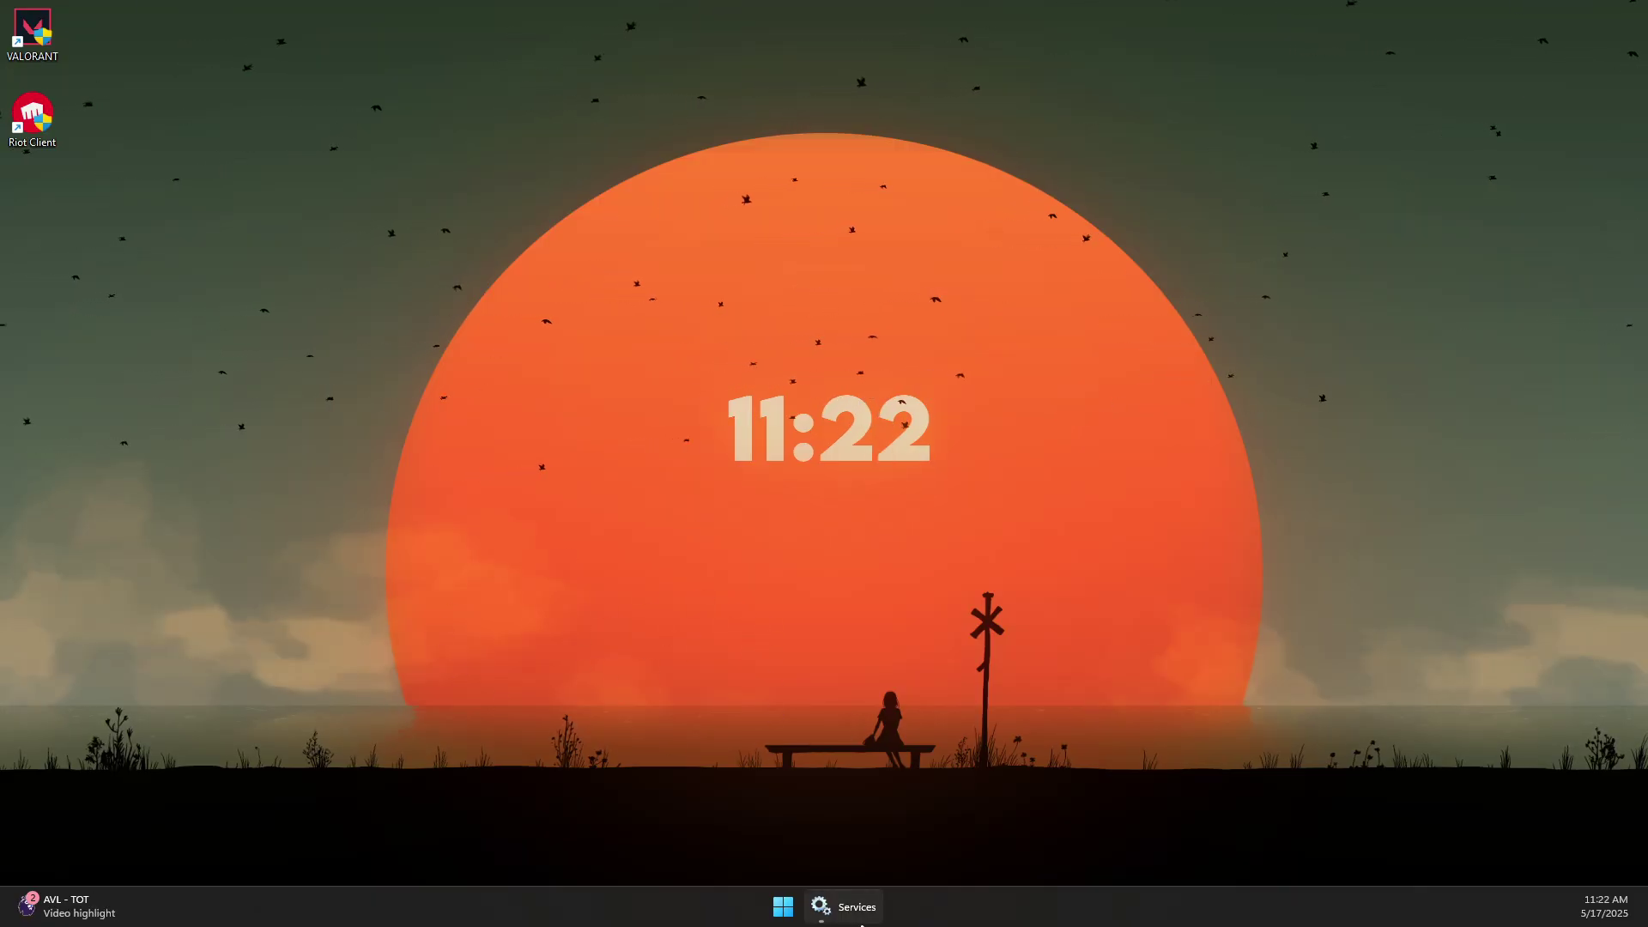
{"action": "left_click", "coordinate": [821, 906]}
{"action": "left_click", "coordinate": [822, 907]}
Open the Windows list of installed apps and search it for "riot va"
{"action": "right_click", "coordinate": [783, 906]}
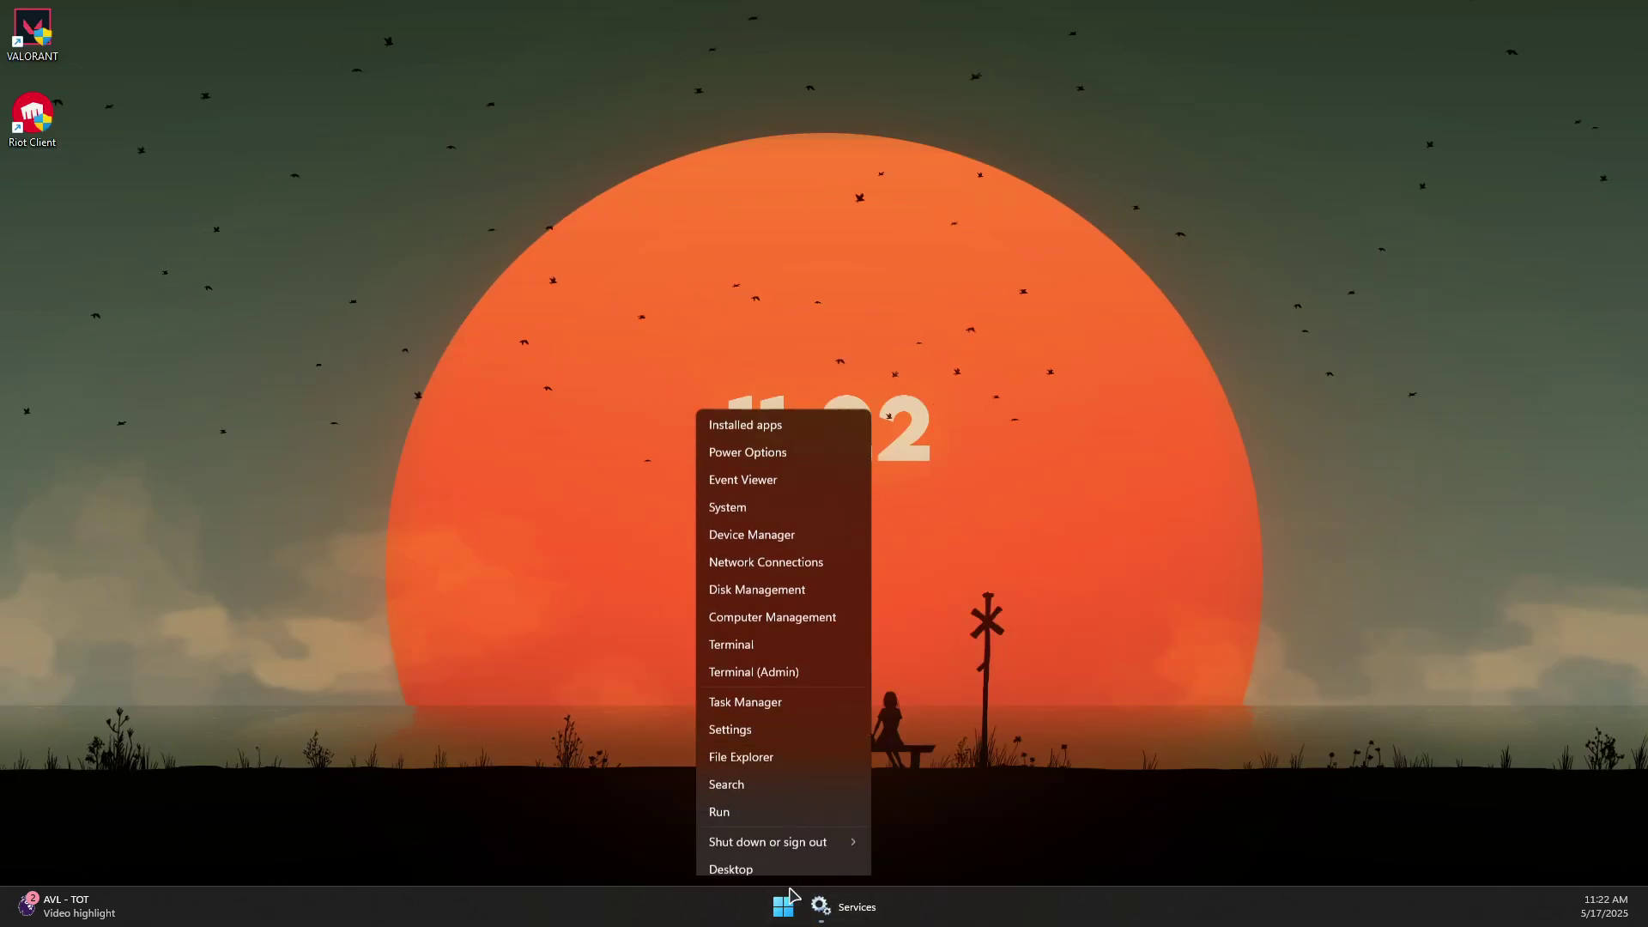
{"action": "left_click", "coordinate": [800, 423]}
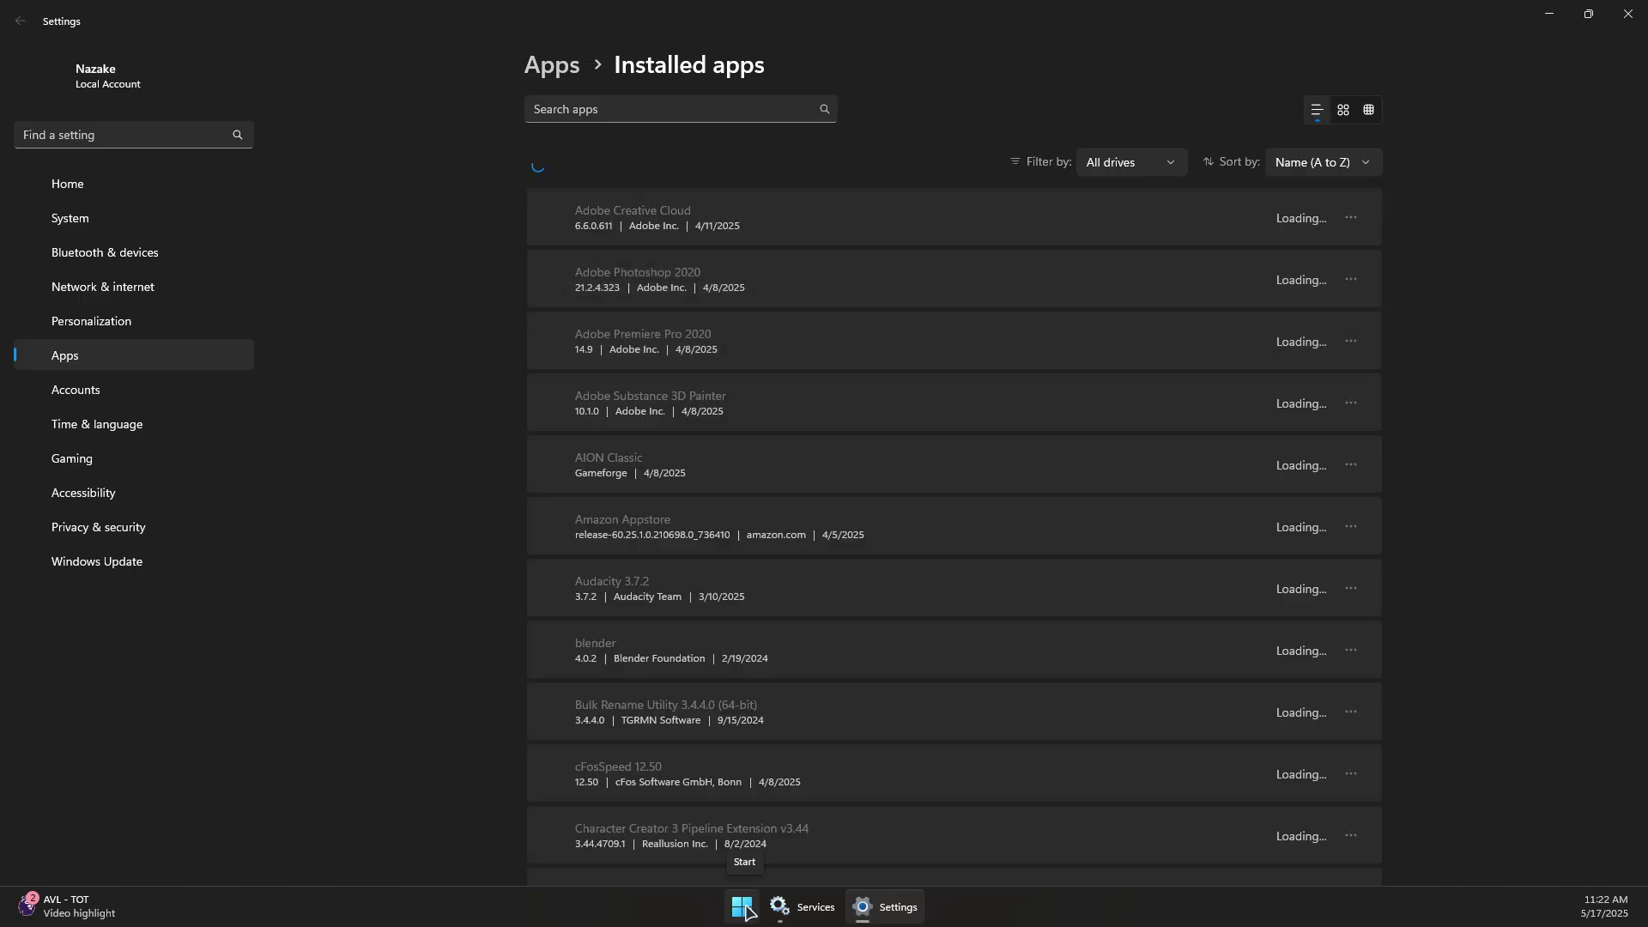
{"action": "left_click", "coordinate": [636, 110]}
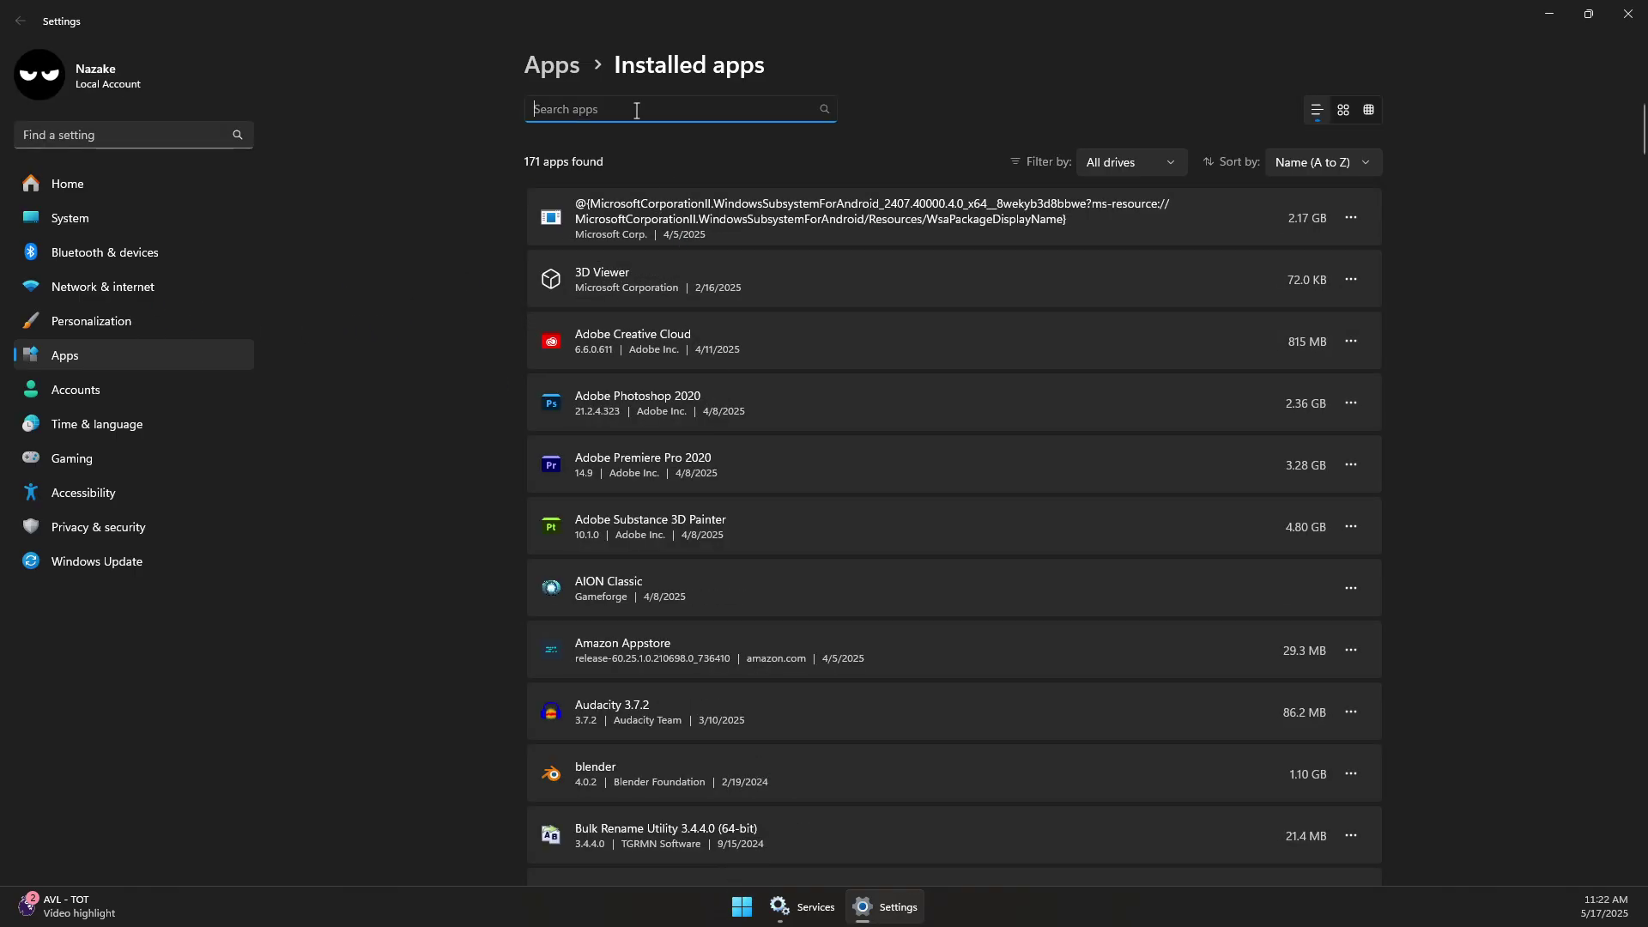
{"action": "type", "text": "riot va"}
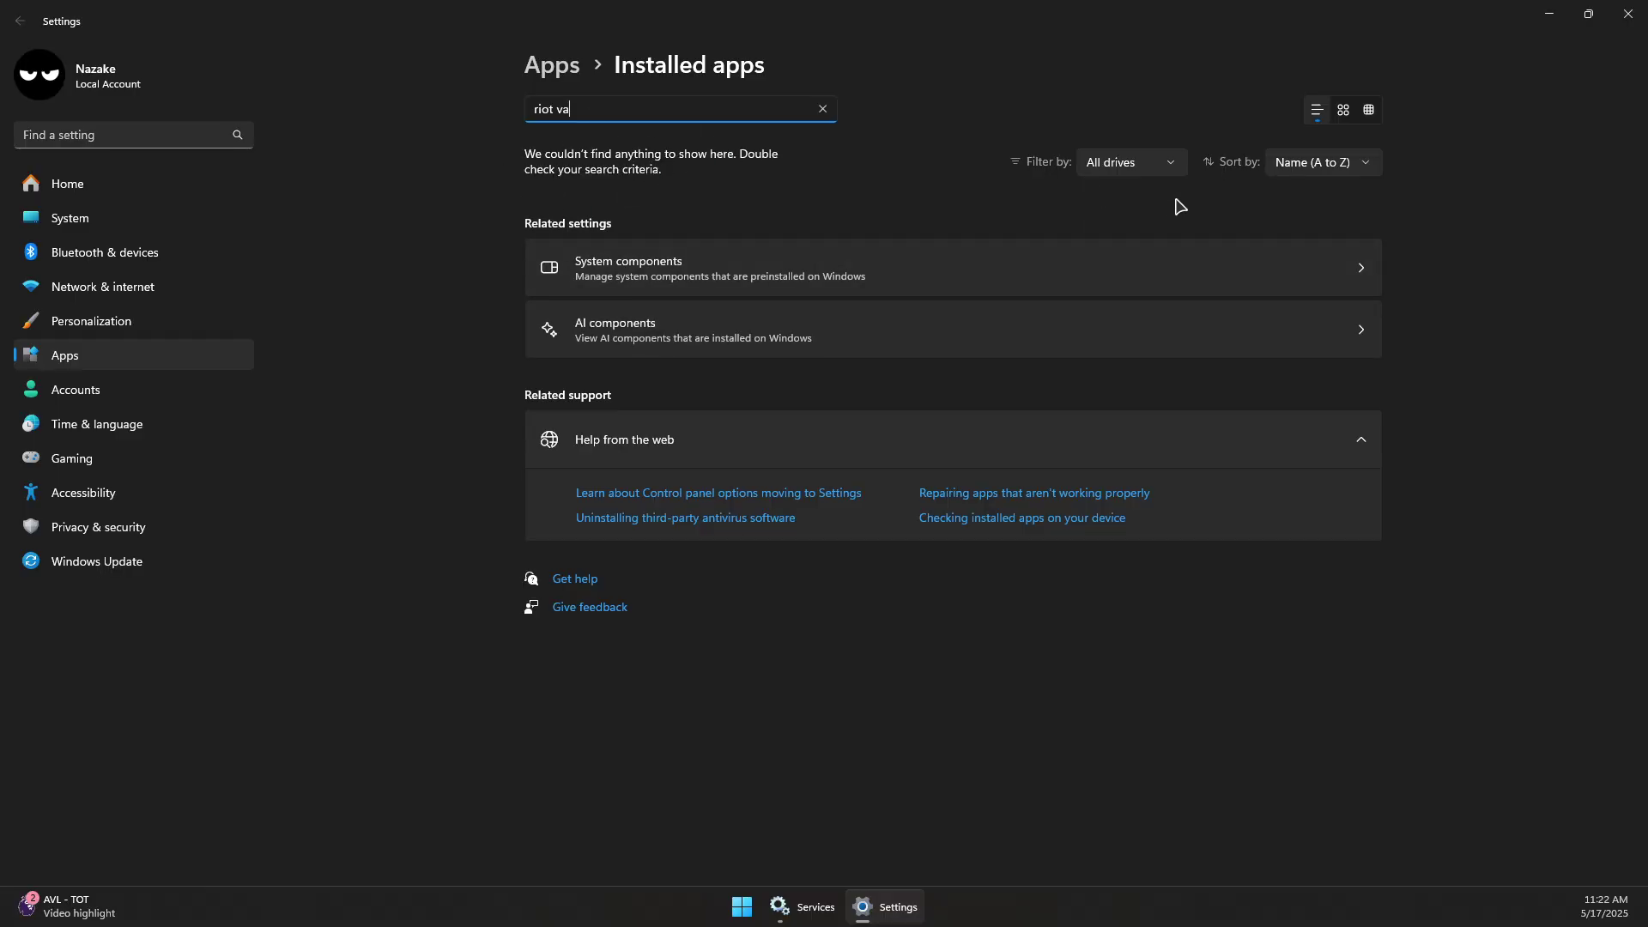
Show the uninstall option for the first app in the full installed apps list, and close Settings
{"action": "left_click", "coordinate": [1350, 218]}
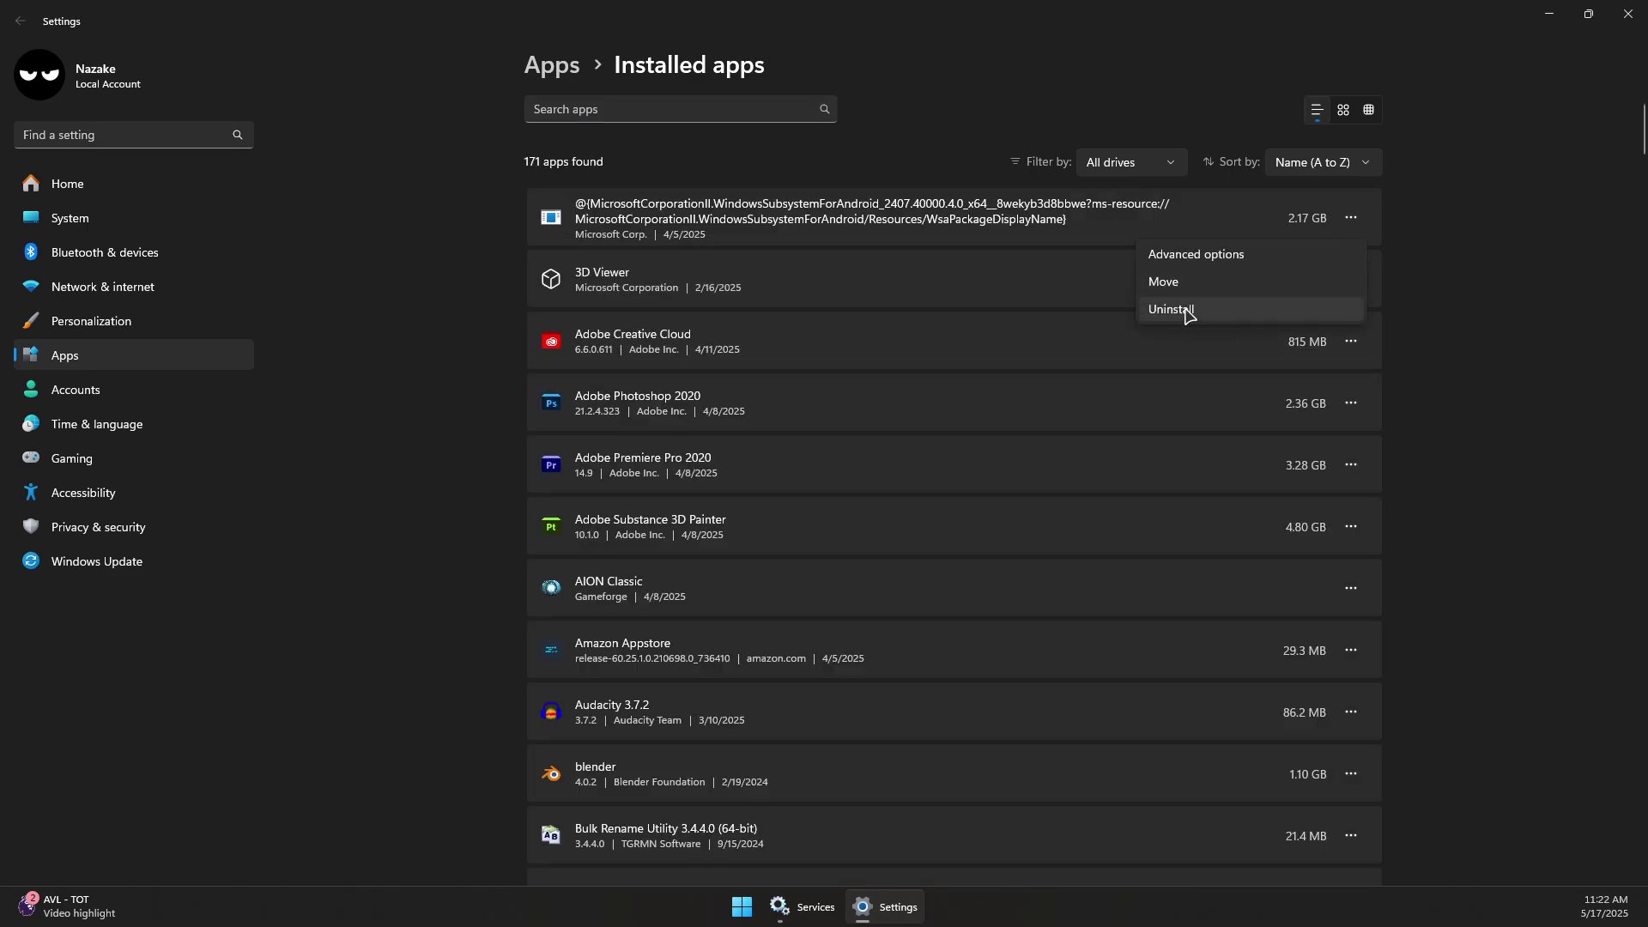
{"action": "left_click", "coordinate": [1628, 14]}
{"action": "left_click", "coordinate": [1628, 14]}
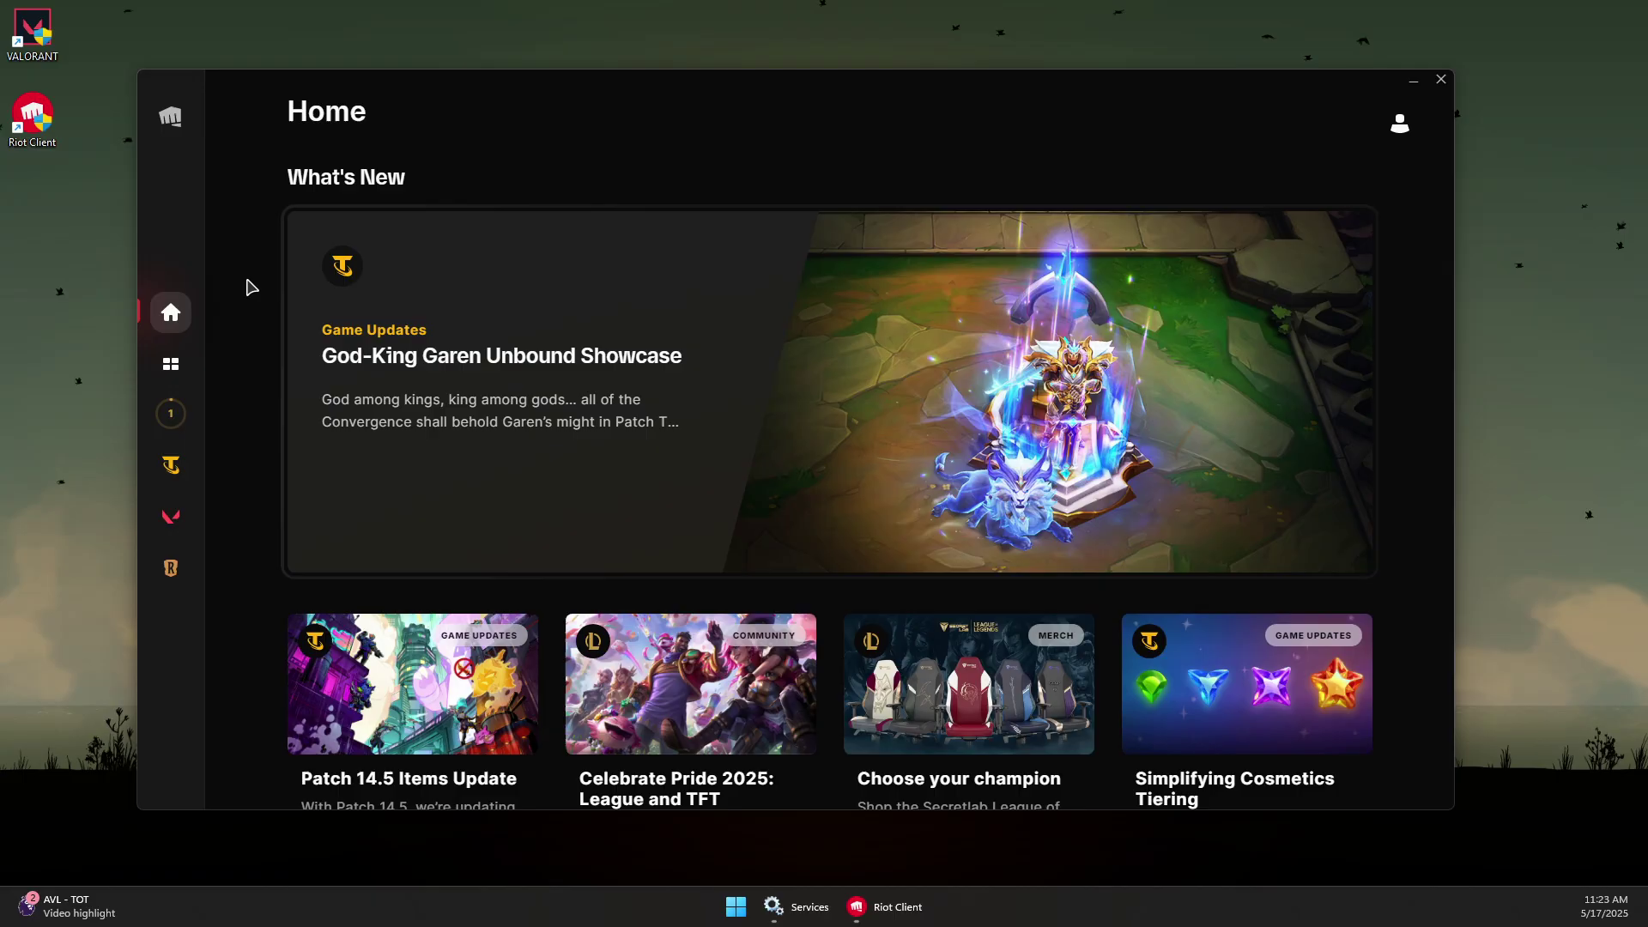
Open the League of Legends page in Riot Client, view the game's settings with the repair option, and minimize the client
{"action": "left_click", "coordinate": [175, 407]}
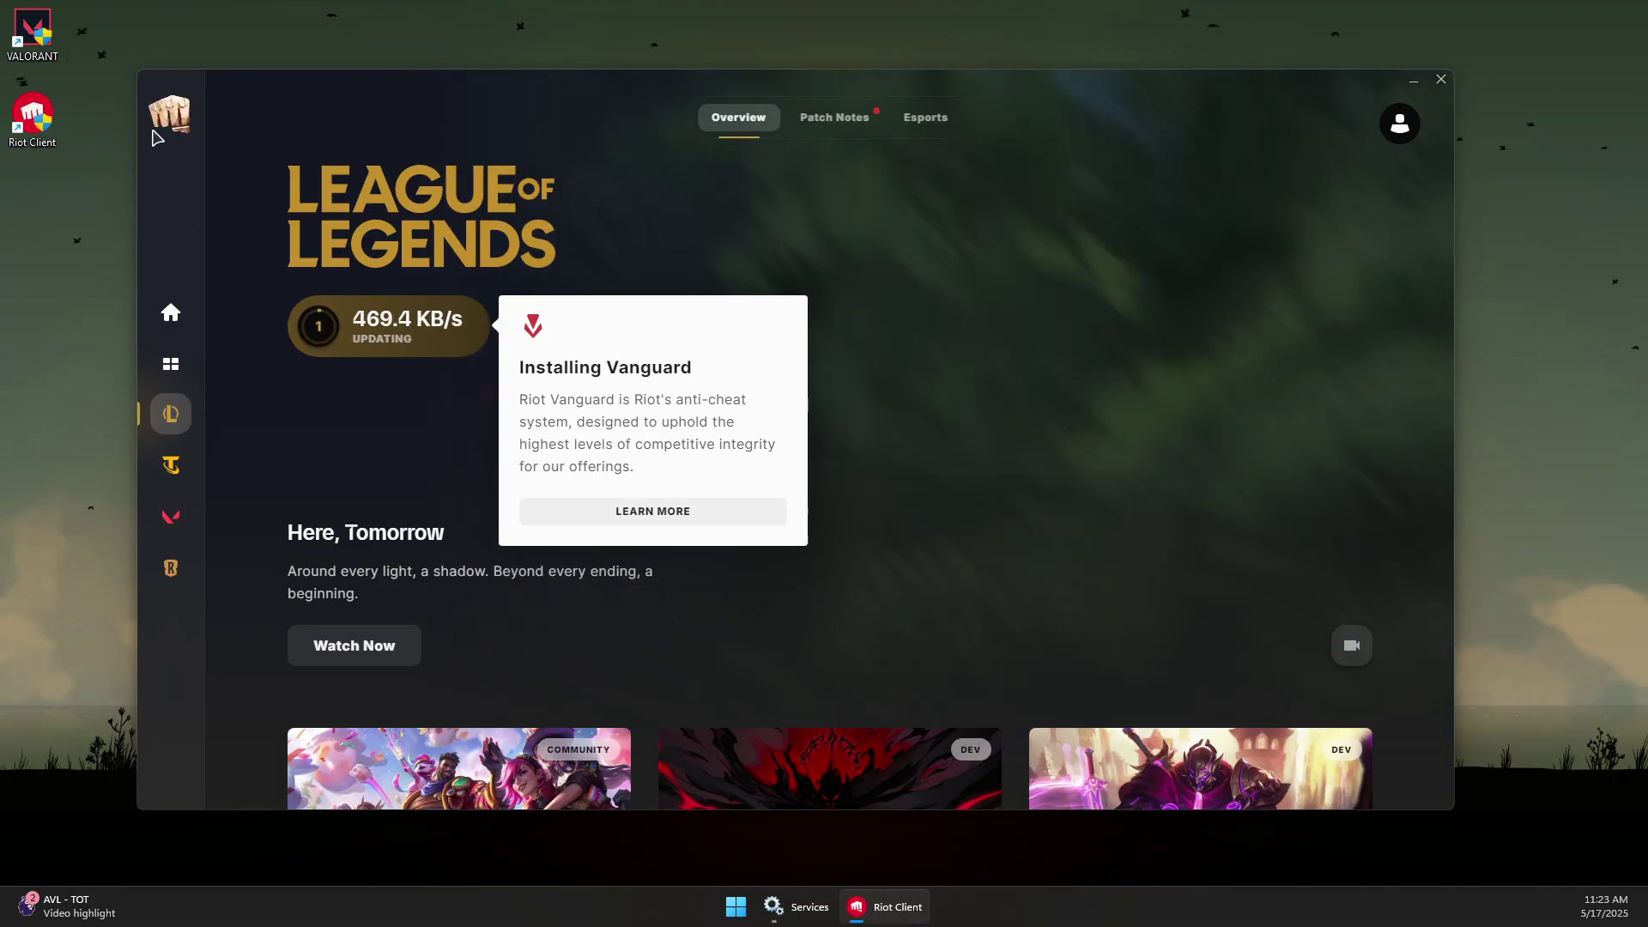
{"action": "left_click", "coordinate": [1400, 129]}
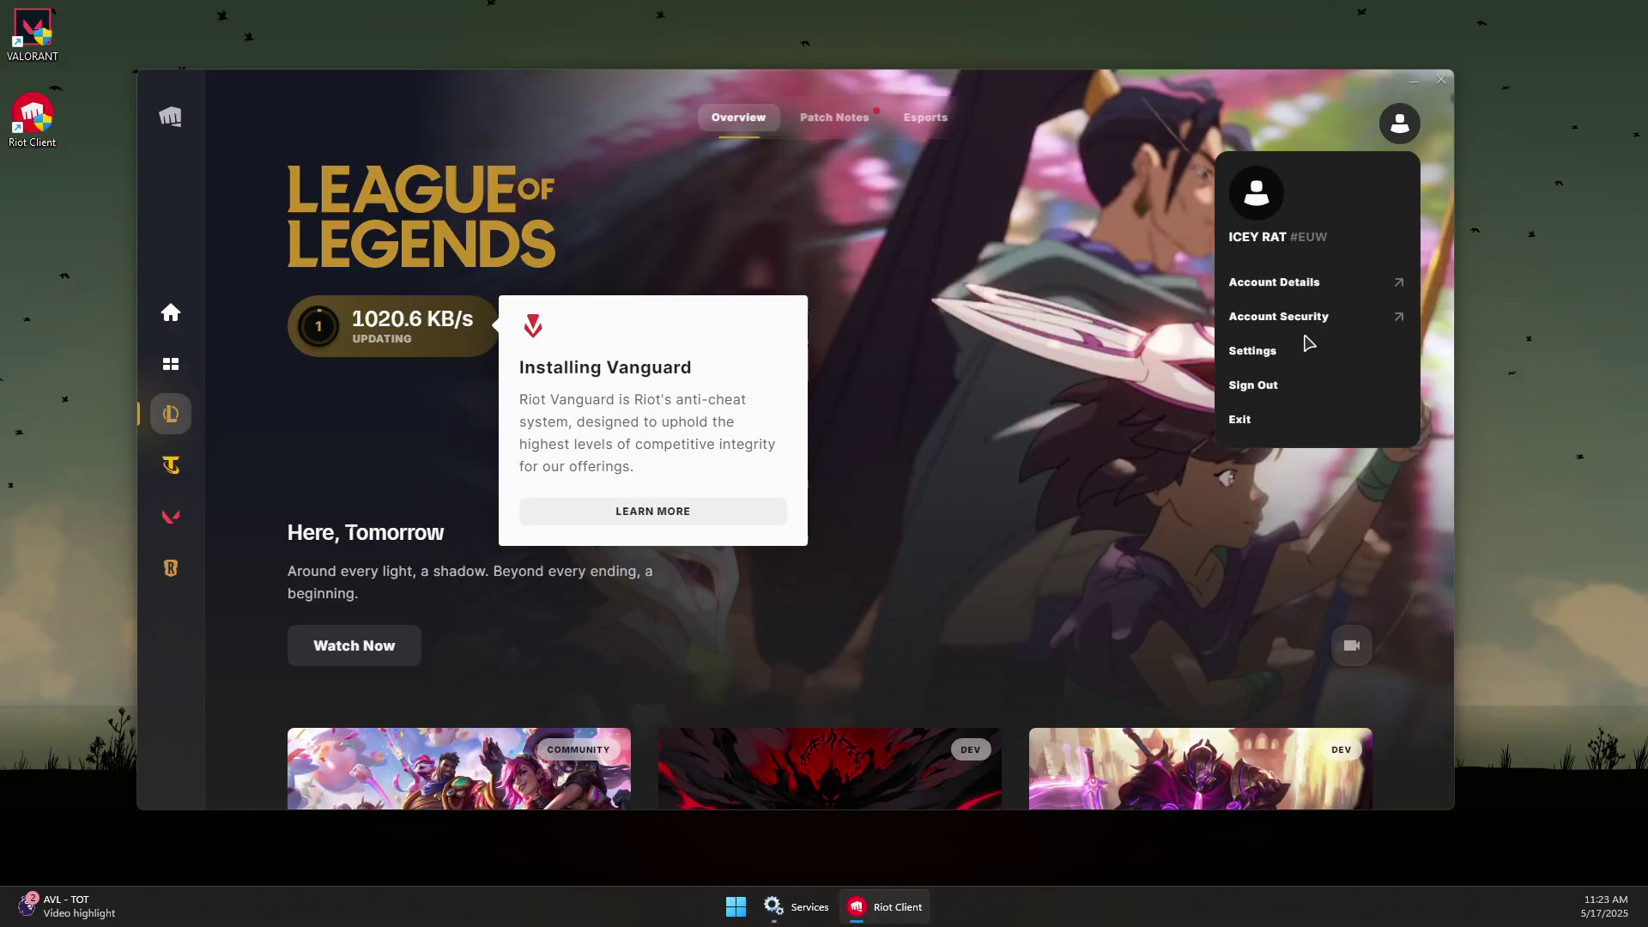
{"action": "left_click", "coordinate": [1255, 352]}
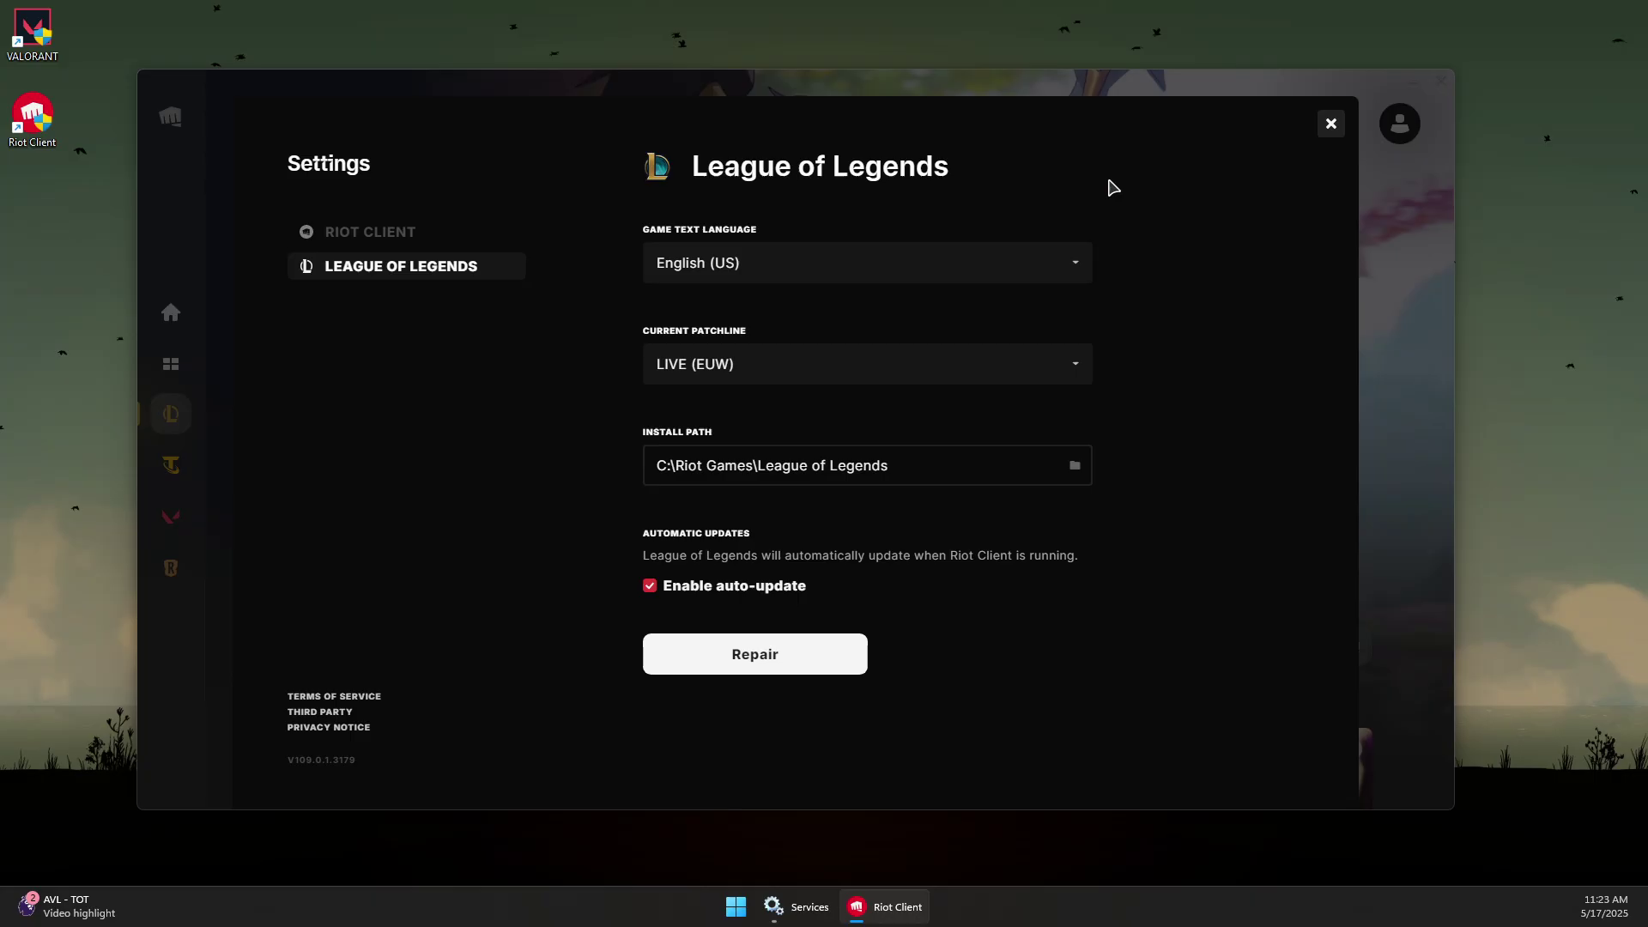
{"action": "left_click", "coordinate": [1333, 126]}
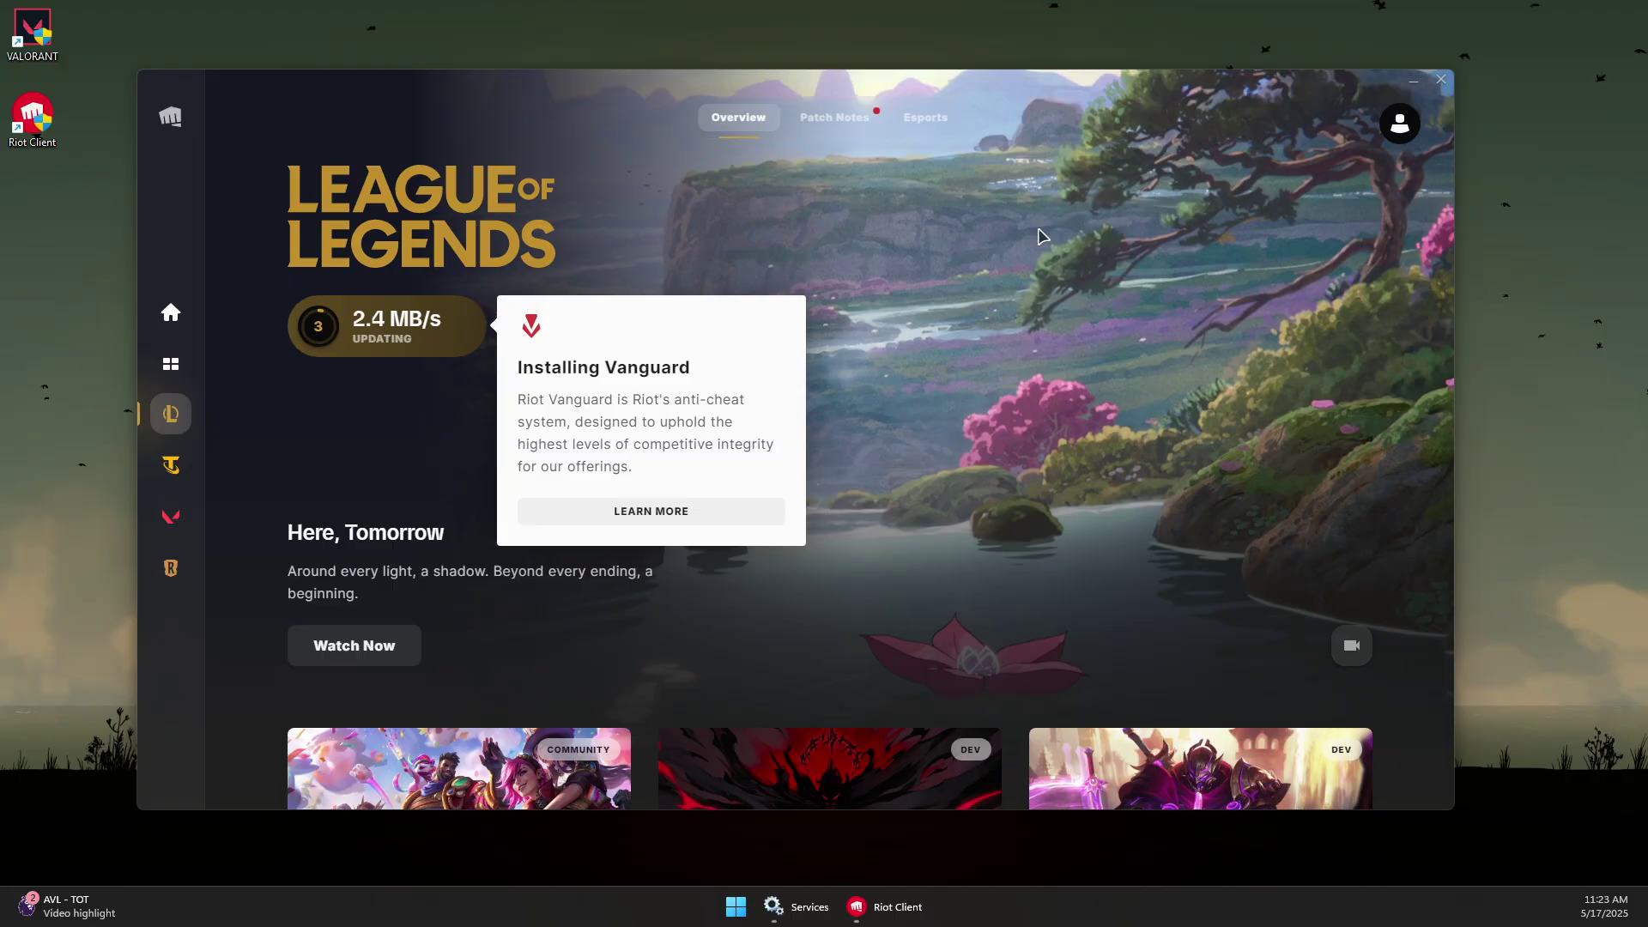
{"action": "left_click", "coordinate": [1413, 83]}
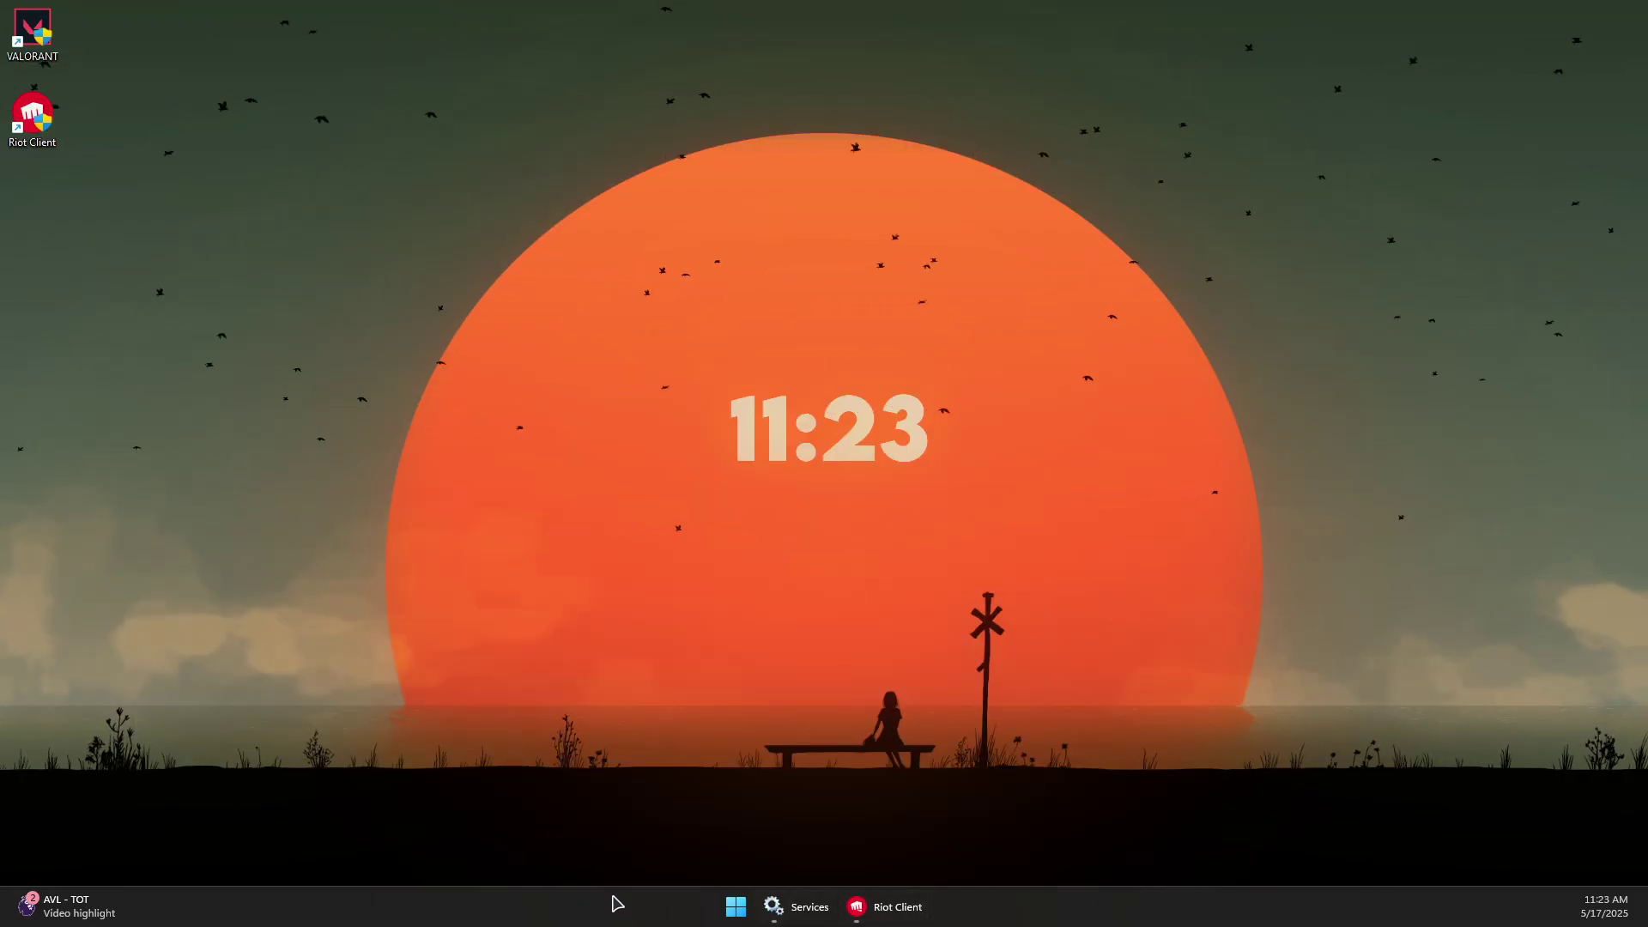
Open Task Manager's list of startup apps and look through it for the Vanguard entry
{"action": "right_click", "coordinate": [639, 903]}
{"action": "left_click", "coordinate": [702, 845]}
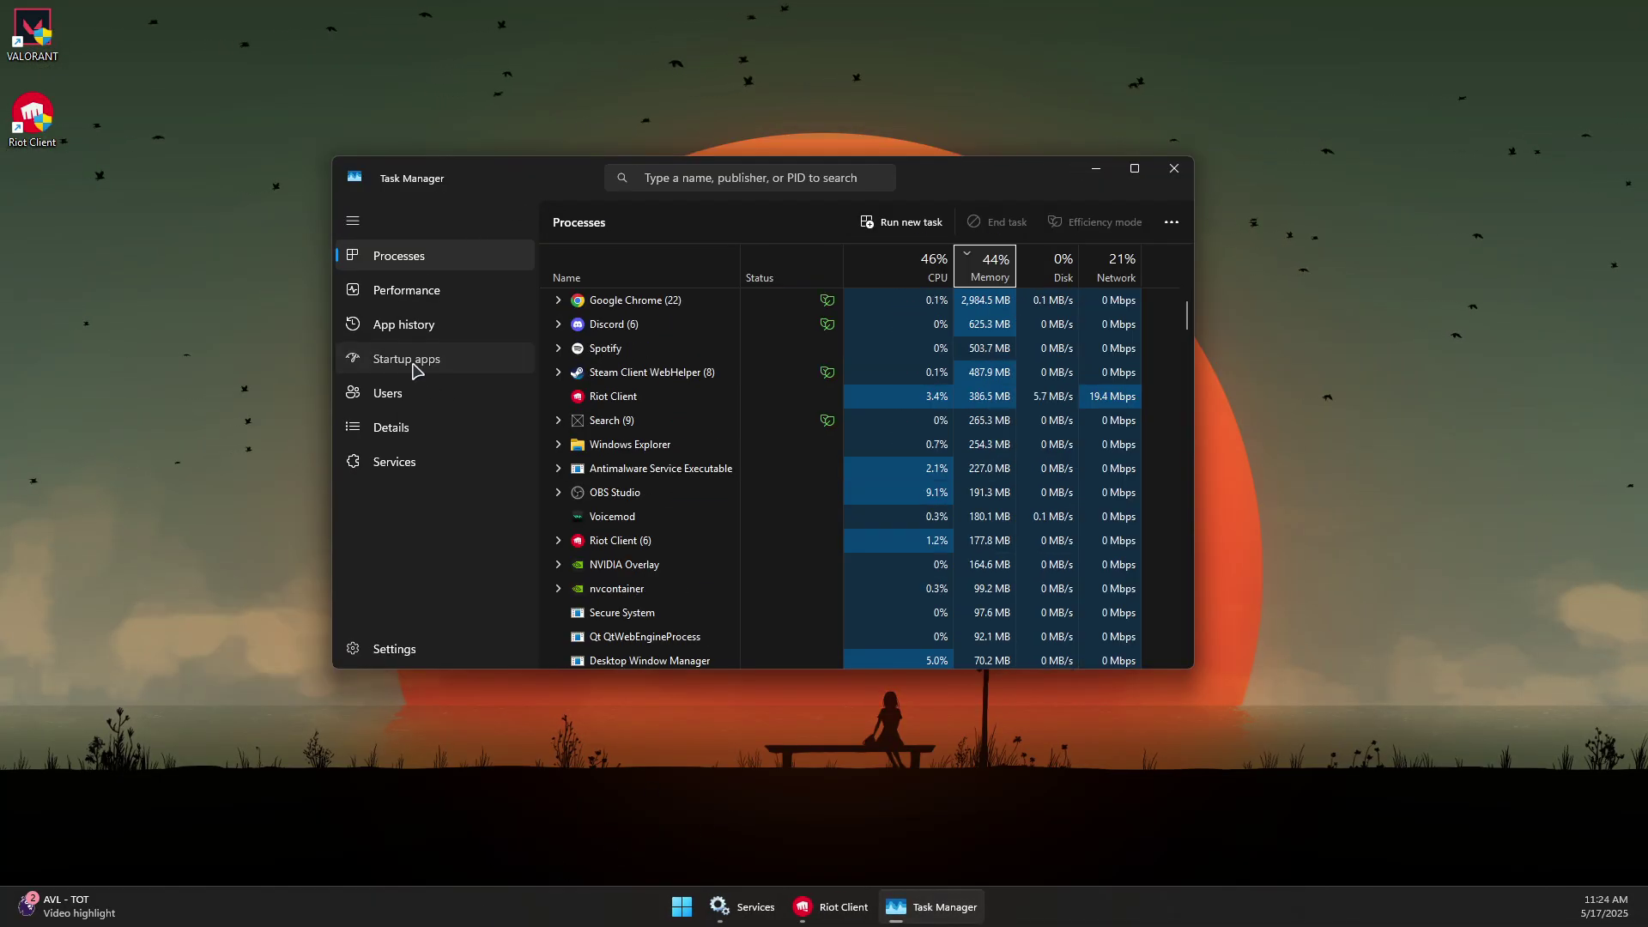
{"action": "left_click", "coordinate": [425, 361]}
{"action": "left_click", "coordinate": [618, 398]}
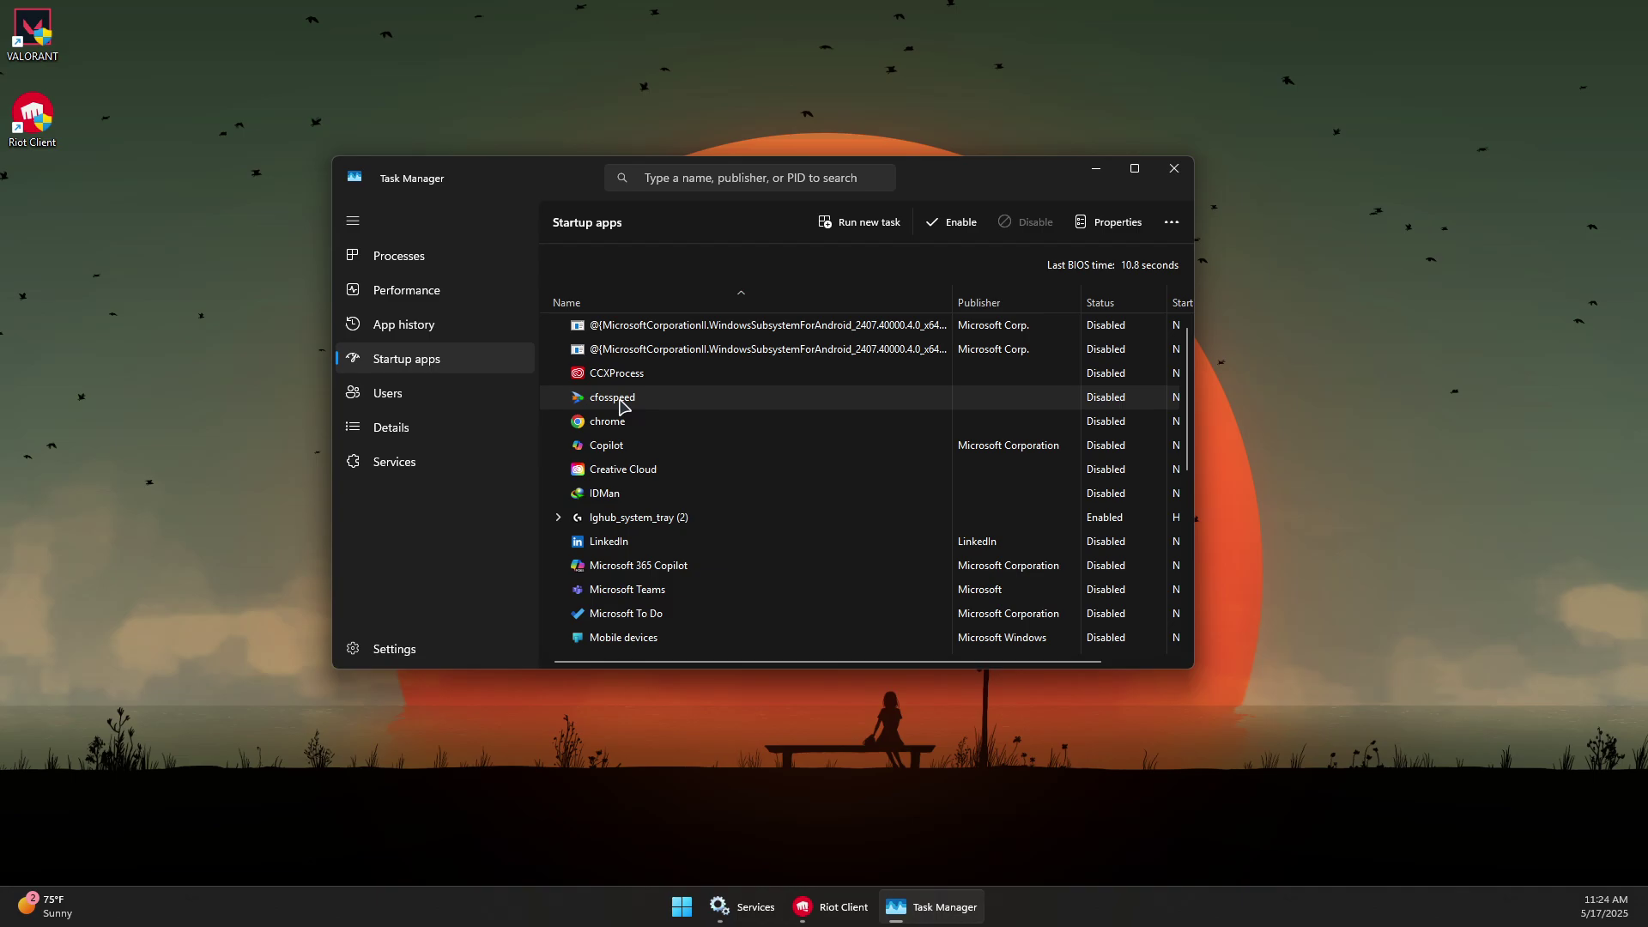
{"action": "left_click", "coordinate": [642, 374]}
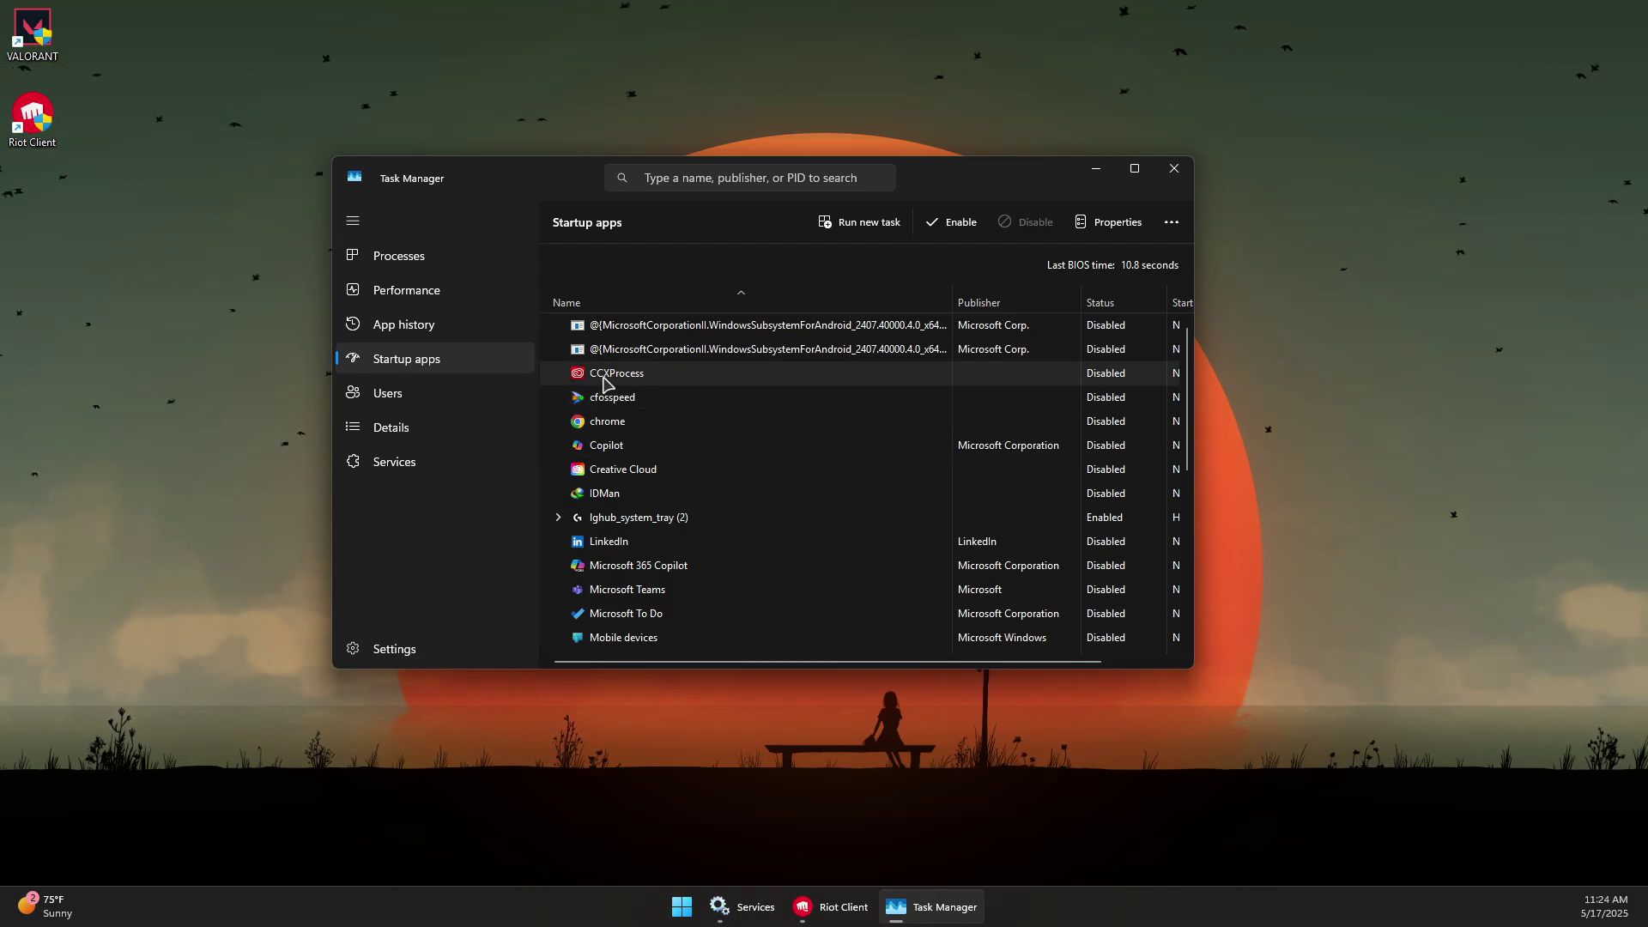
{"action": "scroll", "coordinate": [606, 384], "scroll_direction": "down", "scroll_amount": 5}
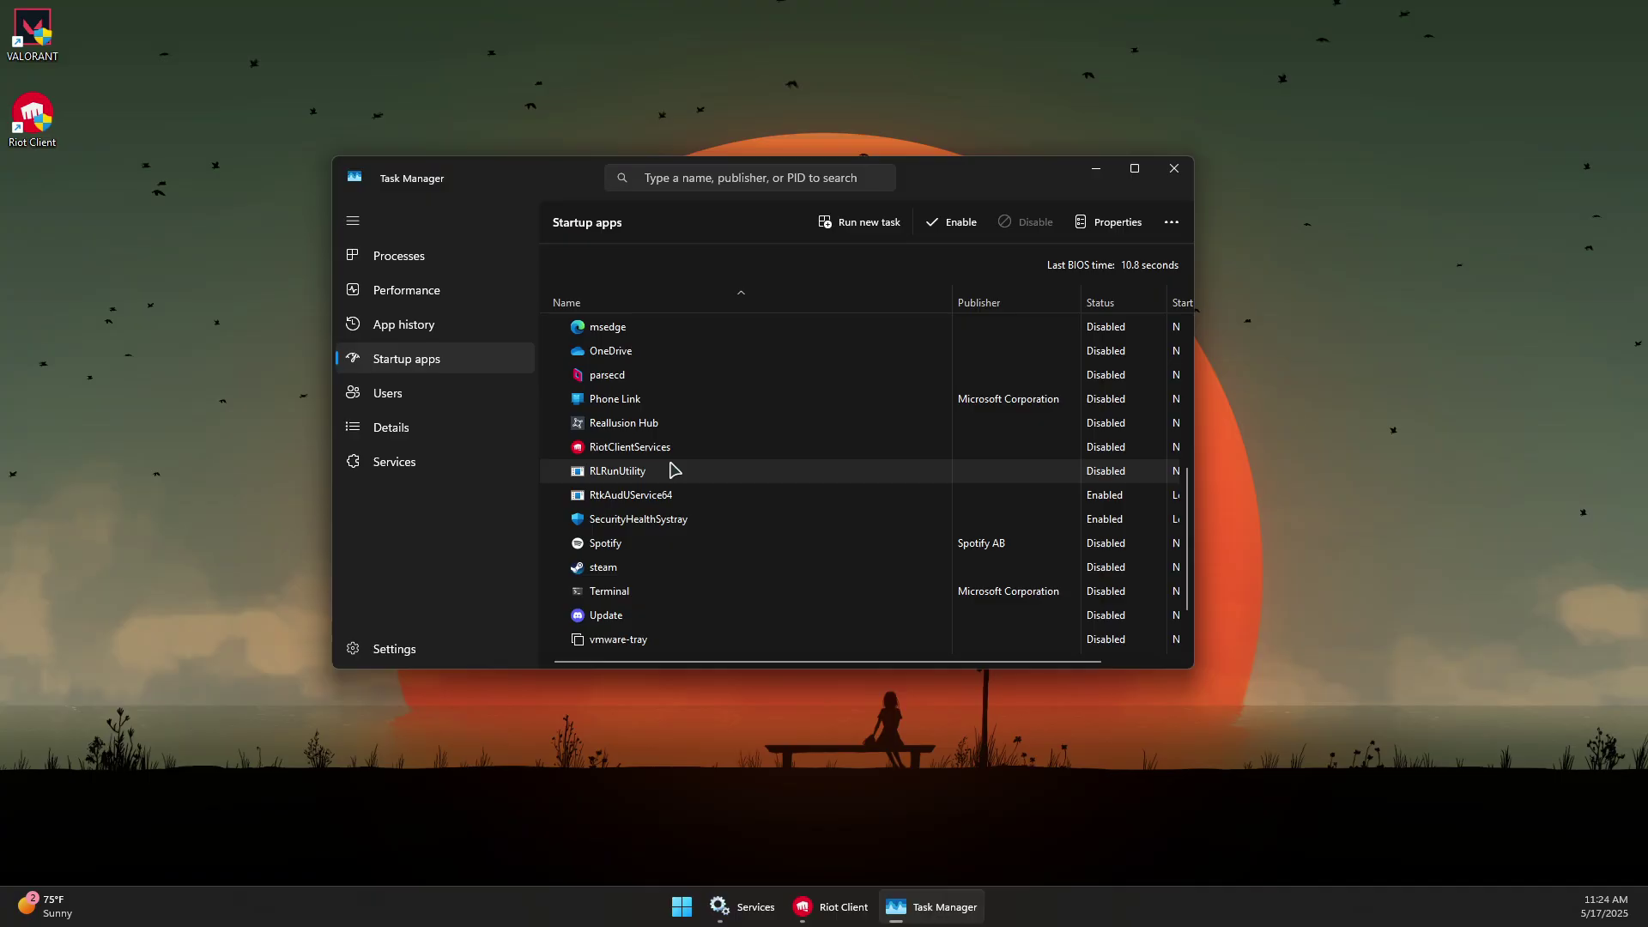
{"action": "scroll", "coordinate": [674, 471], "scroll_direction": "down", "scroll_amount": 1}
{"action": "scroll", "coordinate": [674, 431], "scroll_direction": "up", "scroll_amount": 3}
{"action": "scroll", "coordinate": [645, 429], "scroll_direction": "down", "scroll_amount": 2}
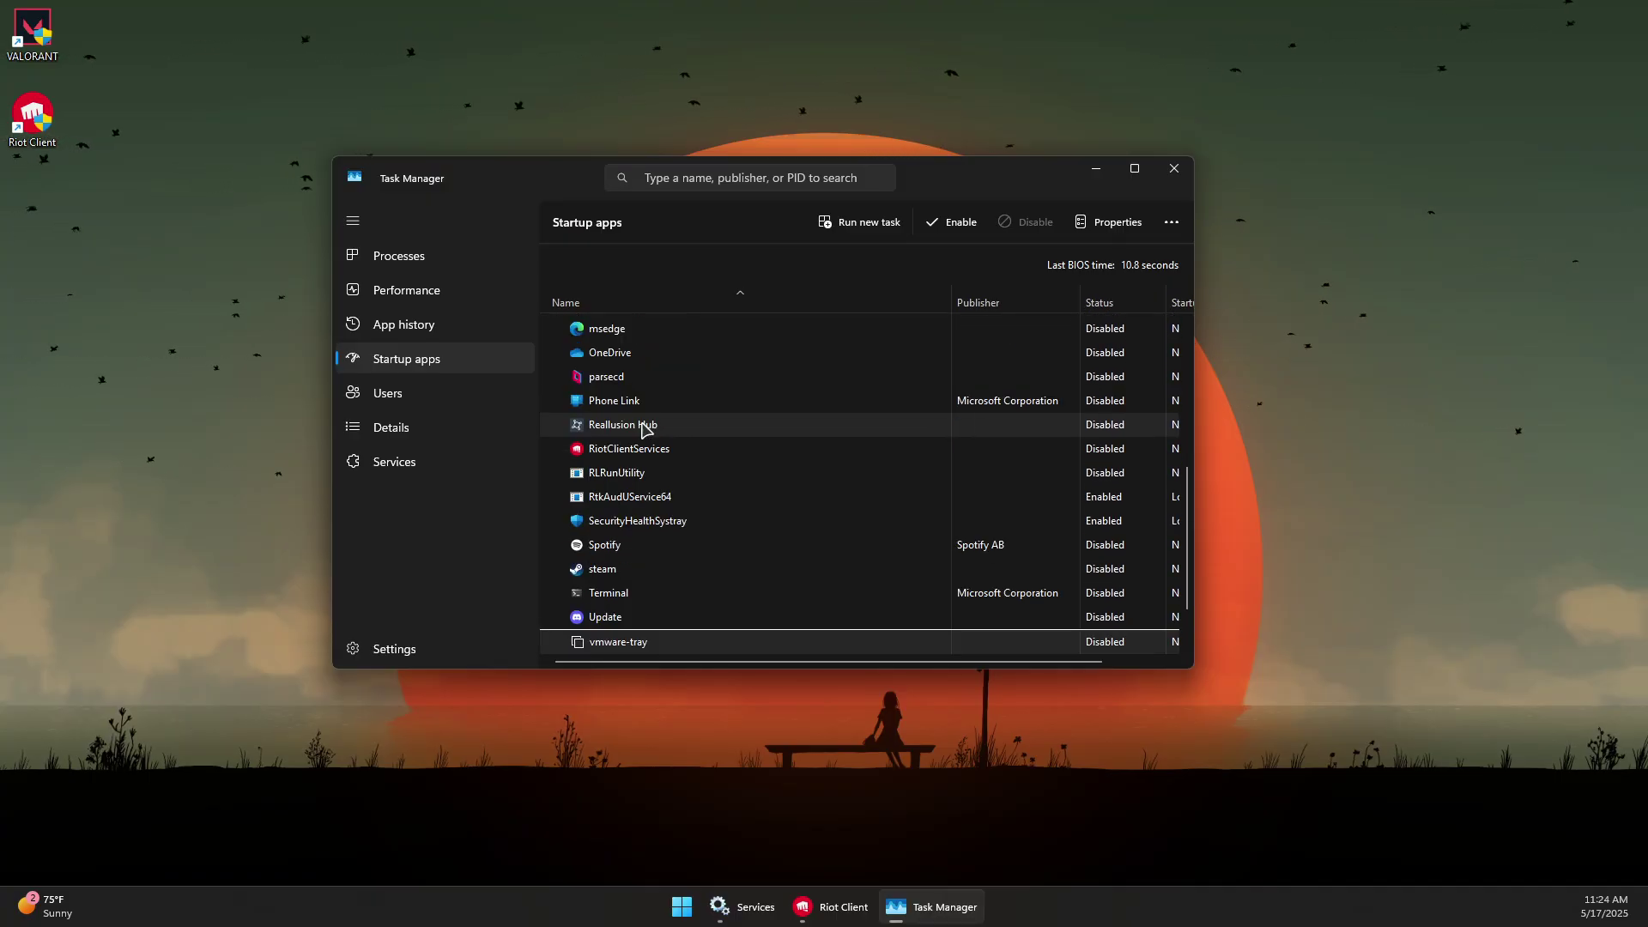
Search the startup apps for "vgtray" and clear the search
{"action": "left_click", "coordinate": [739, 177]}
{"action": "type", "text": "vgtray"}
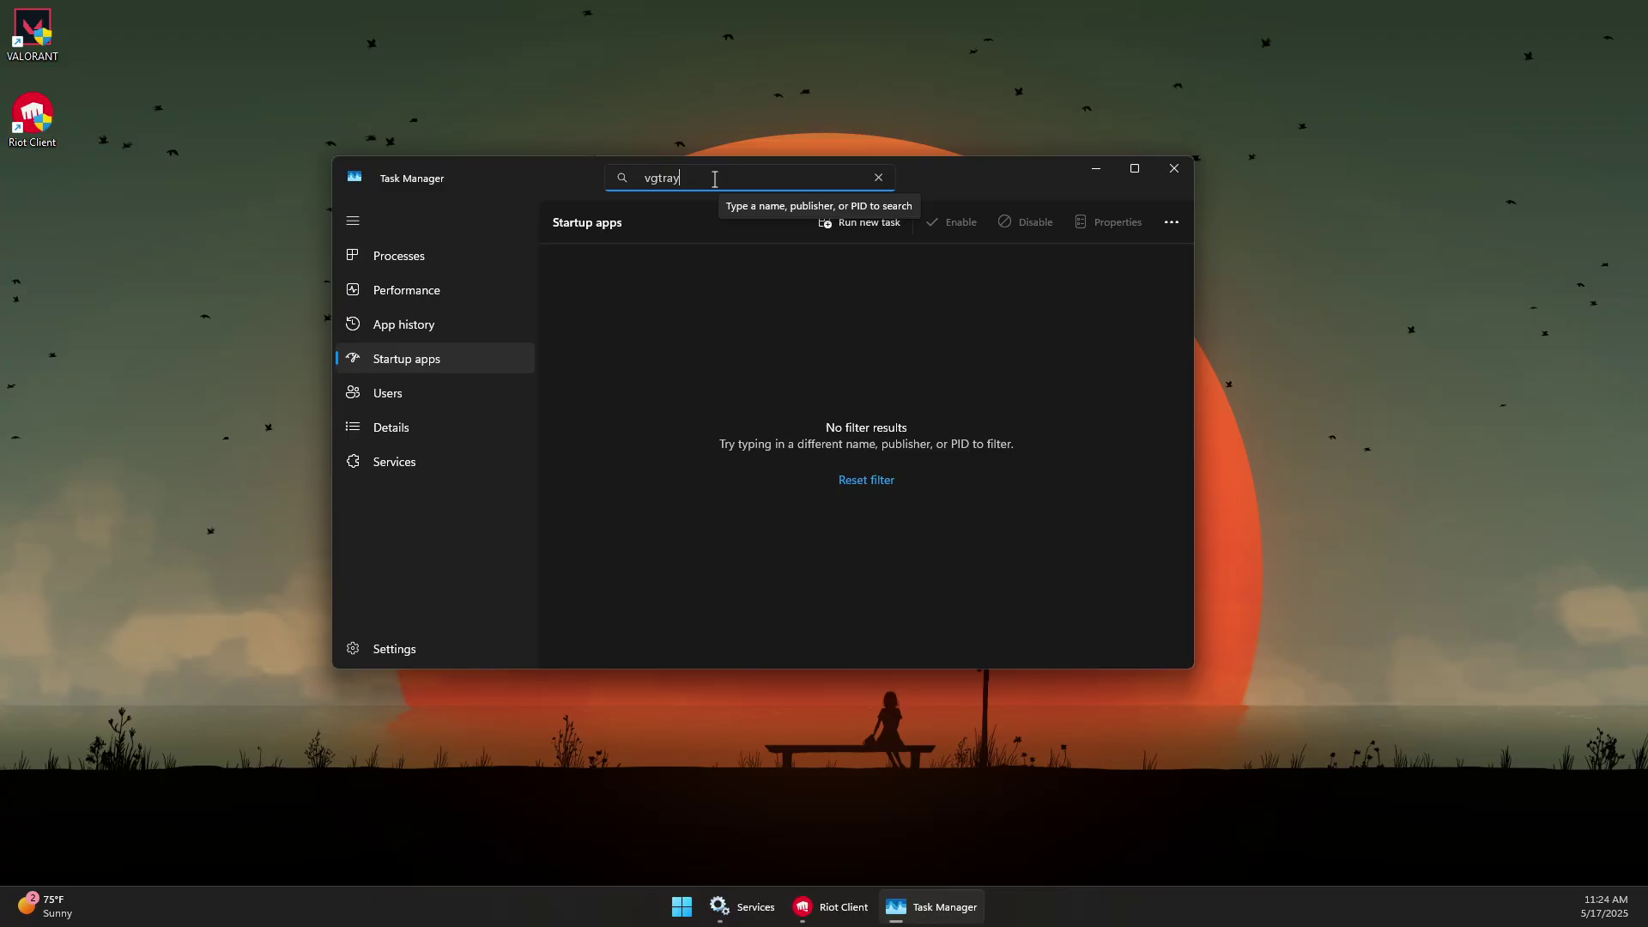
{"action": "key", "text": "ctrl+a"}
{"action": "key", "text": "BackSpace"}
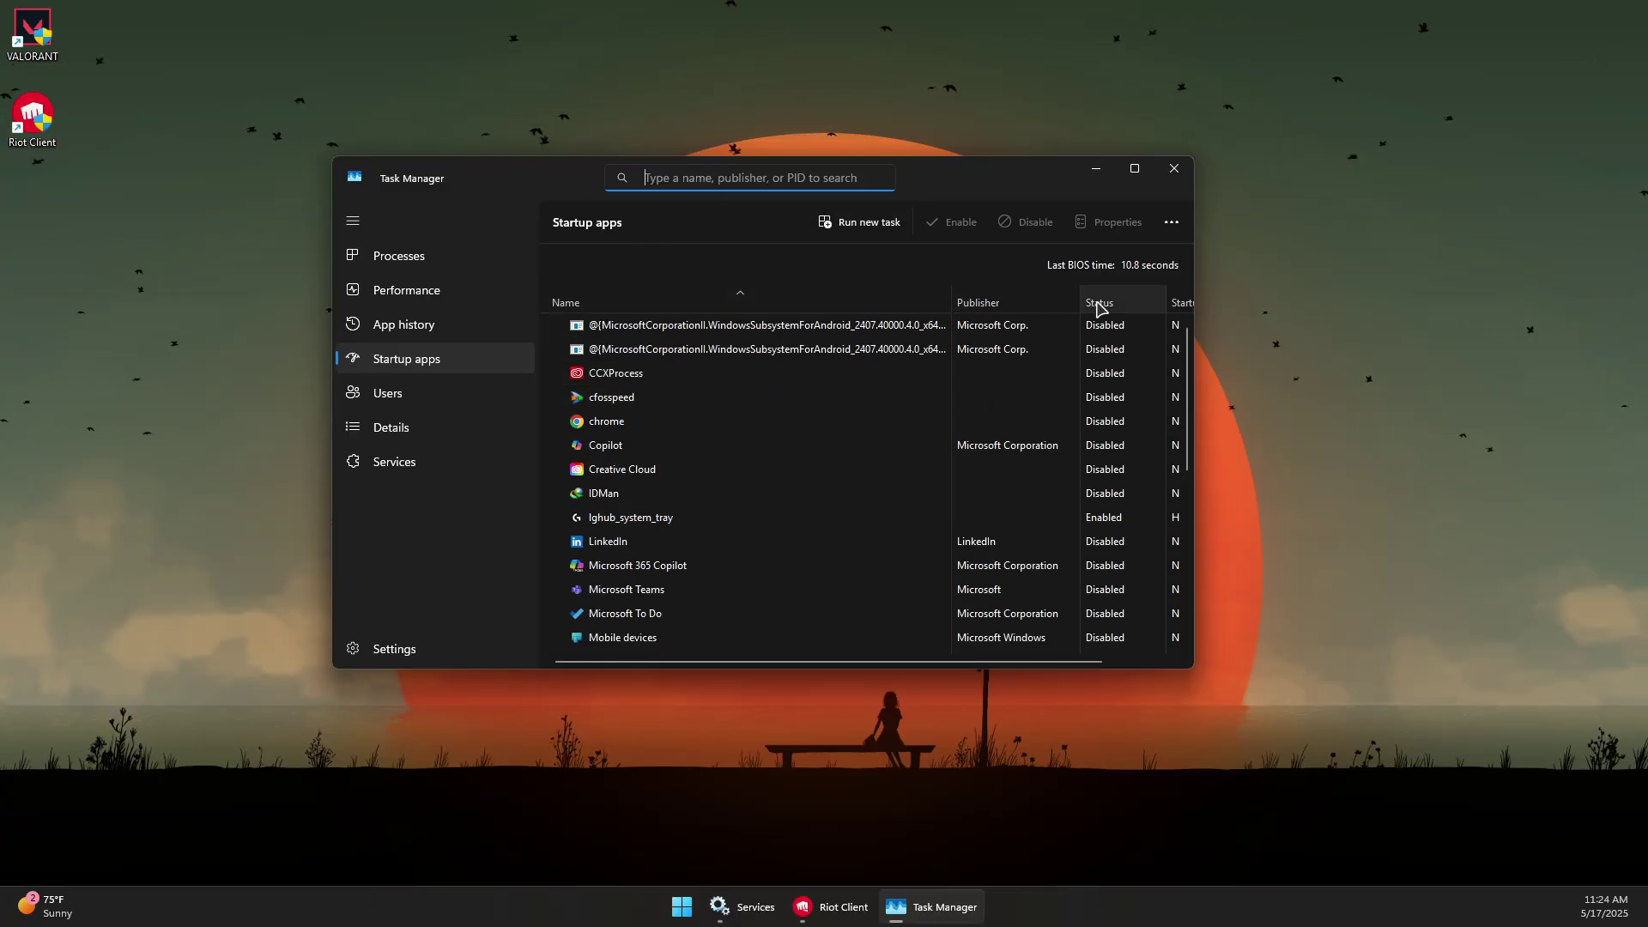
Maximize Task Manager, show the enable option for the CCXProcess startup app without applying it, and close Task Manager
{"action": "left_click", "coordinate": [1134, 168]}
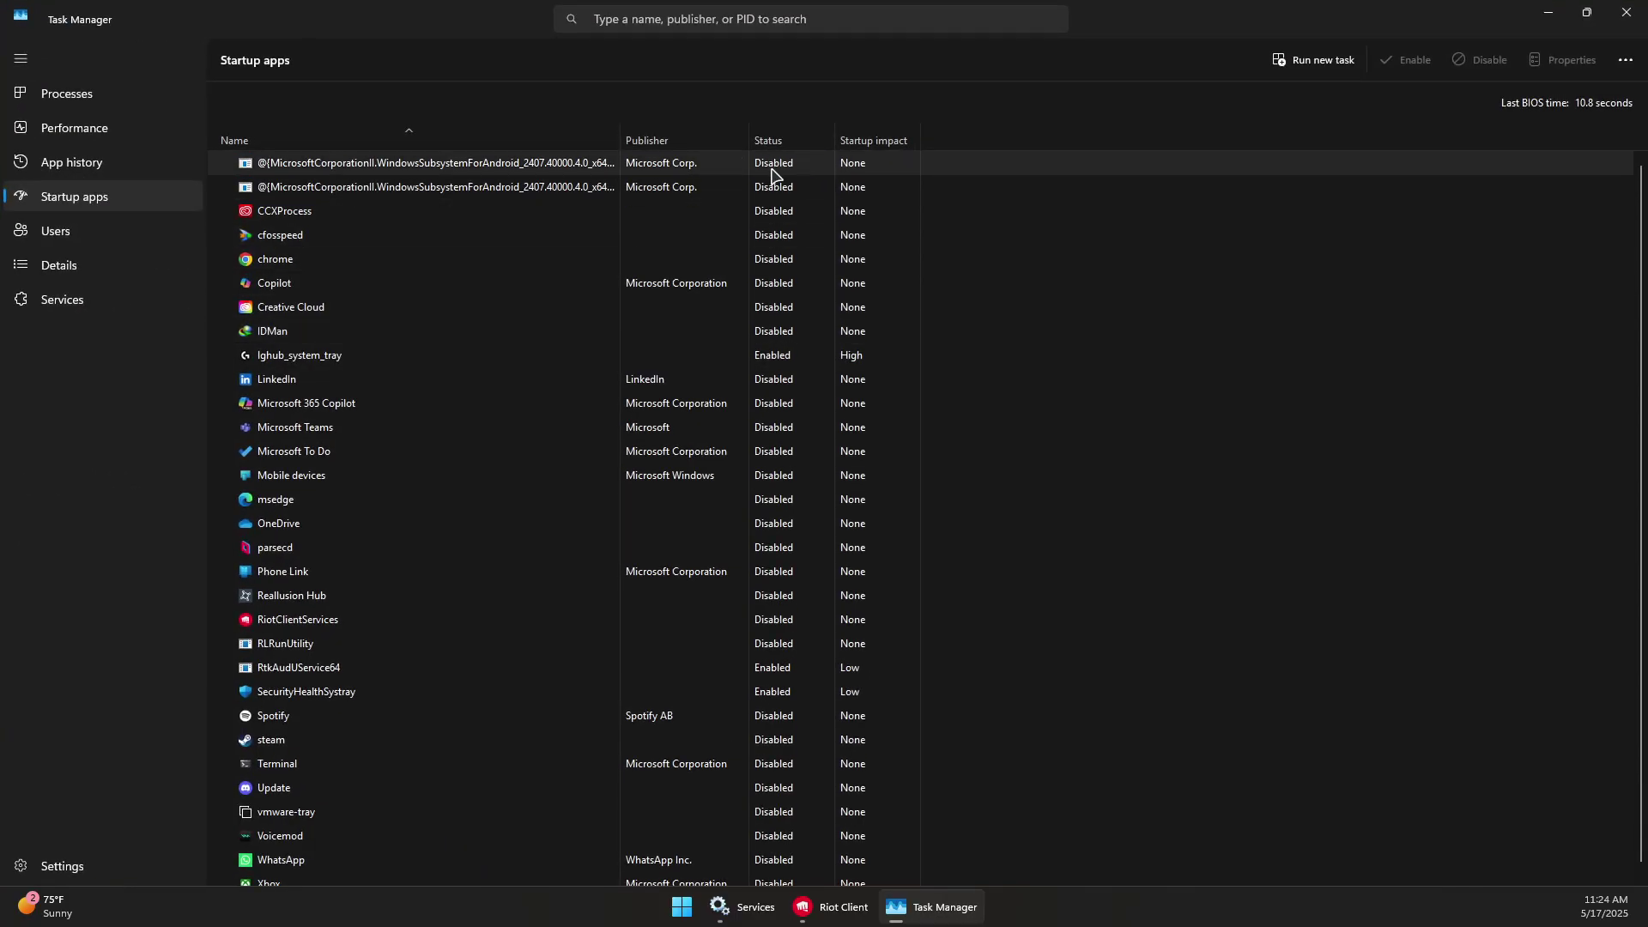
{"action": "right_click", "coordinate": [288, 213]}
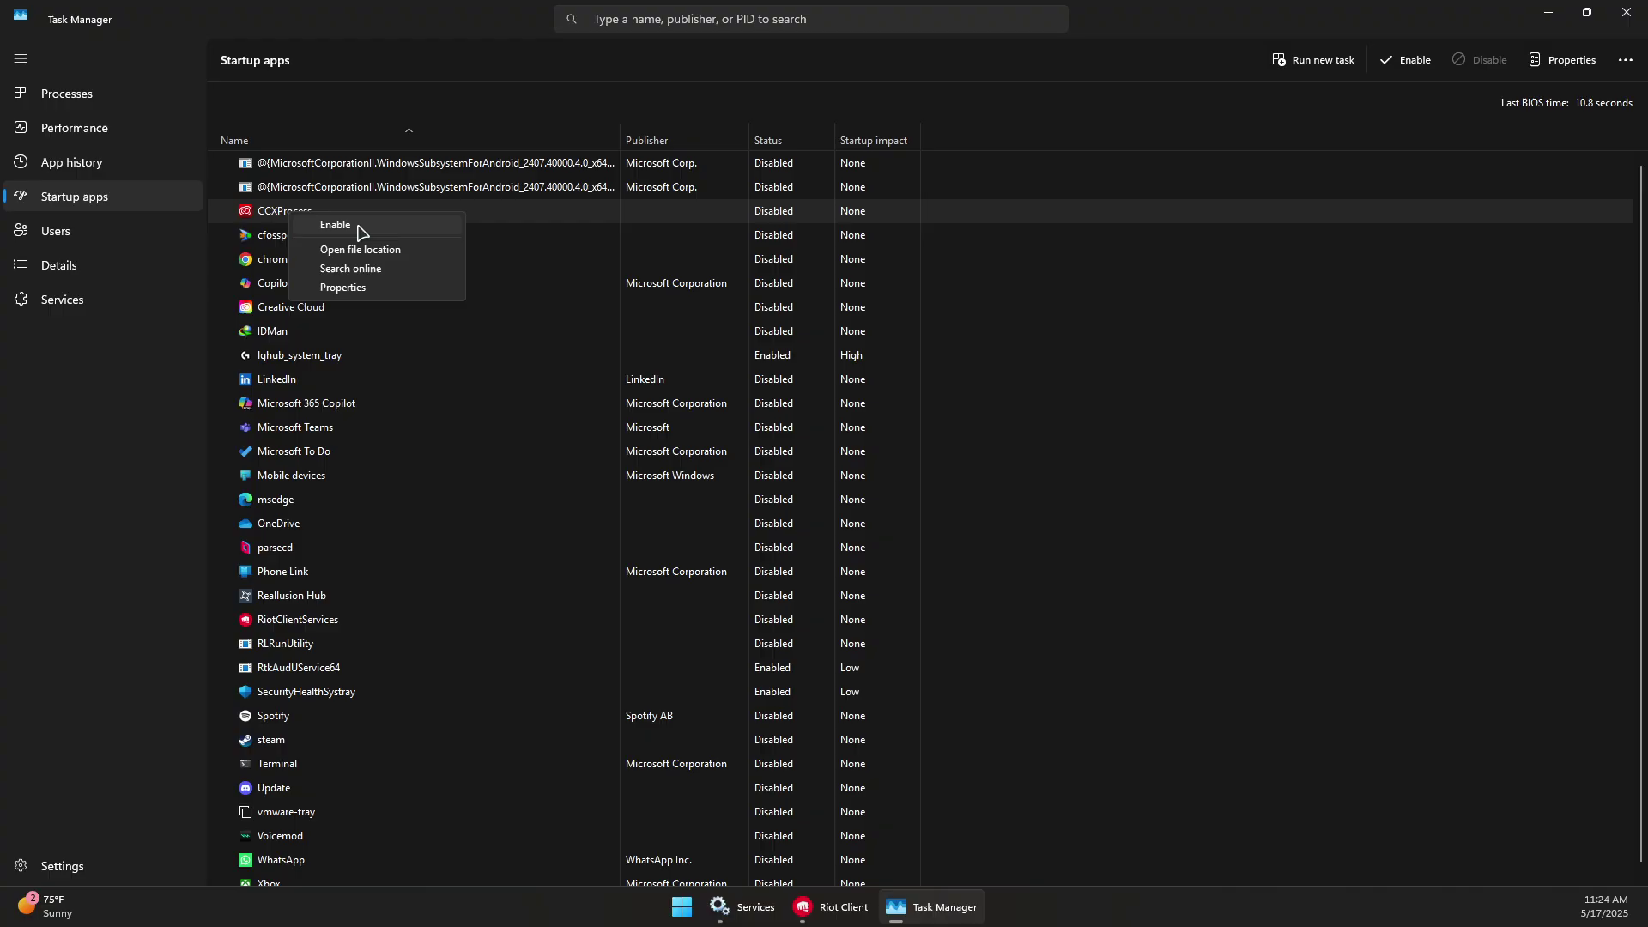
{"action": "left_click", "coordinate": [781, 216]}
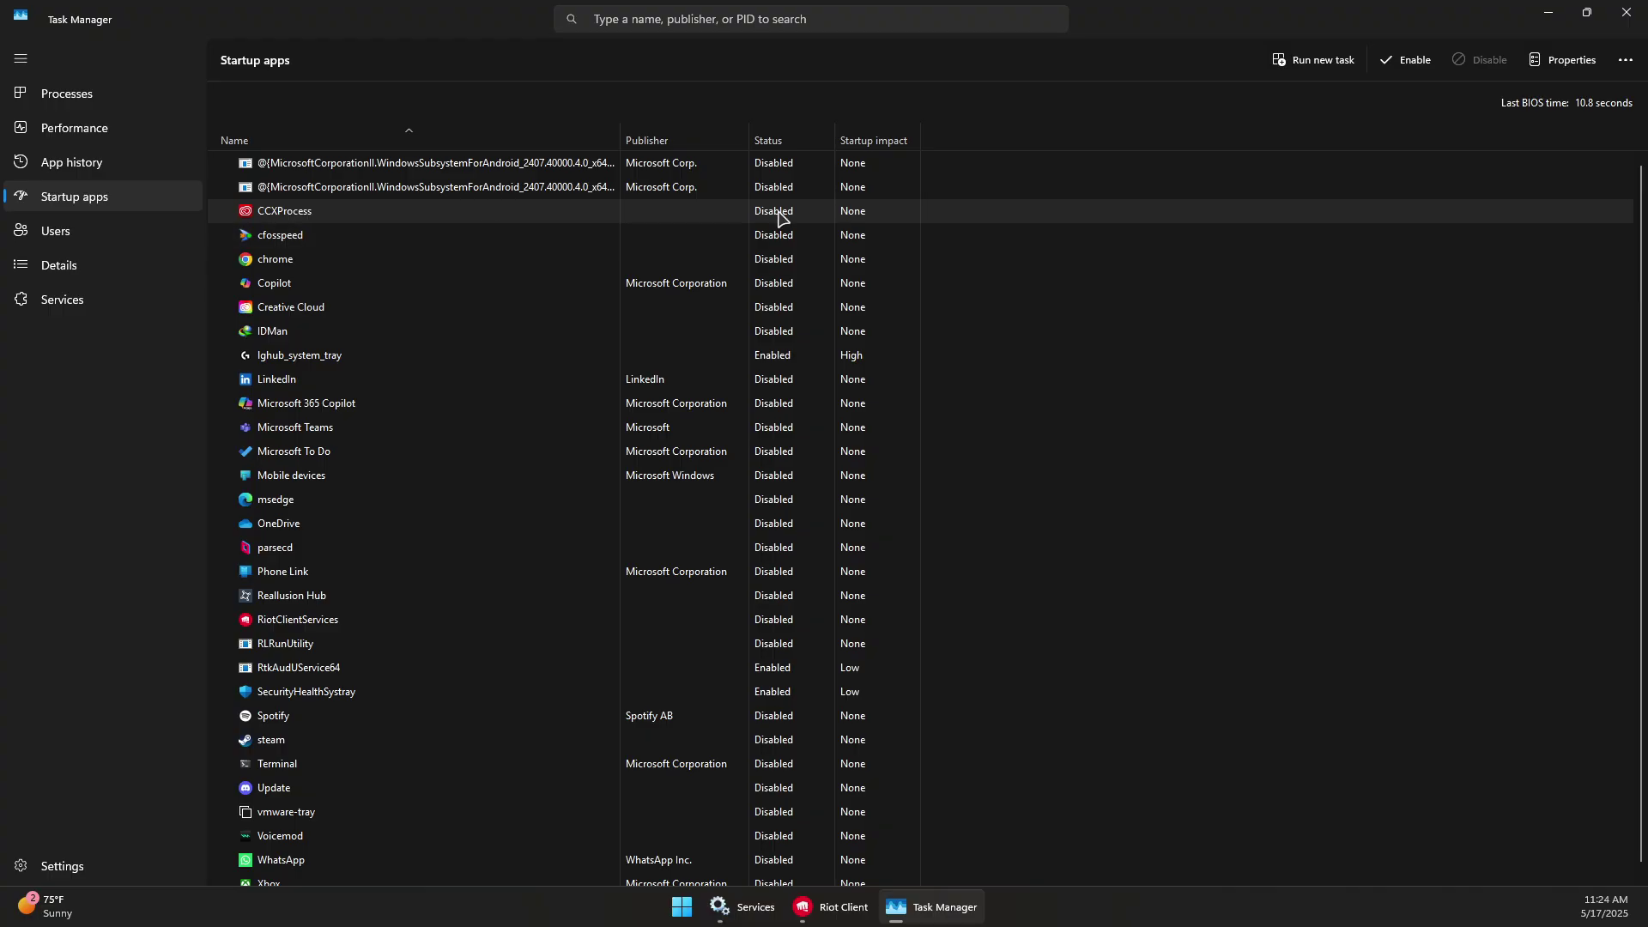
{"action": "key", "text": "alt+F4"}
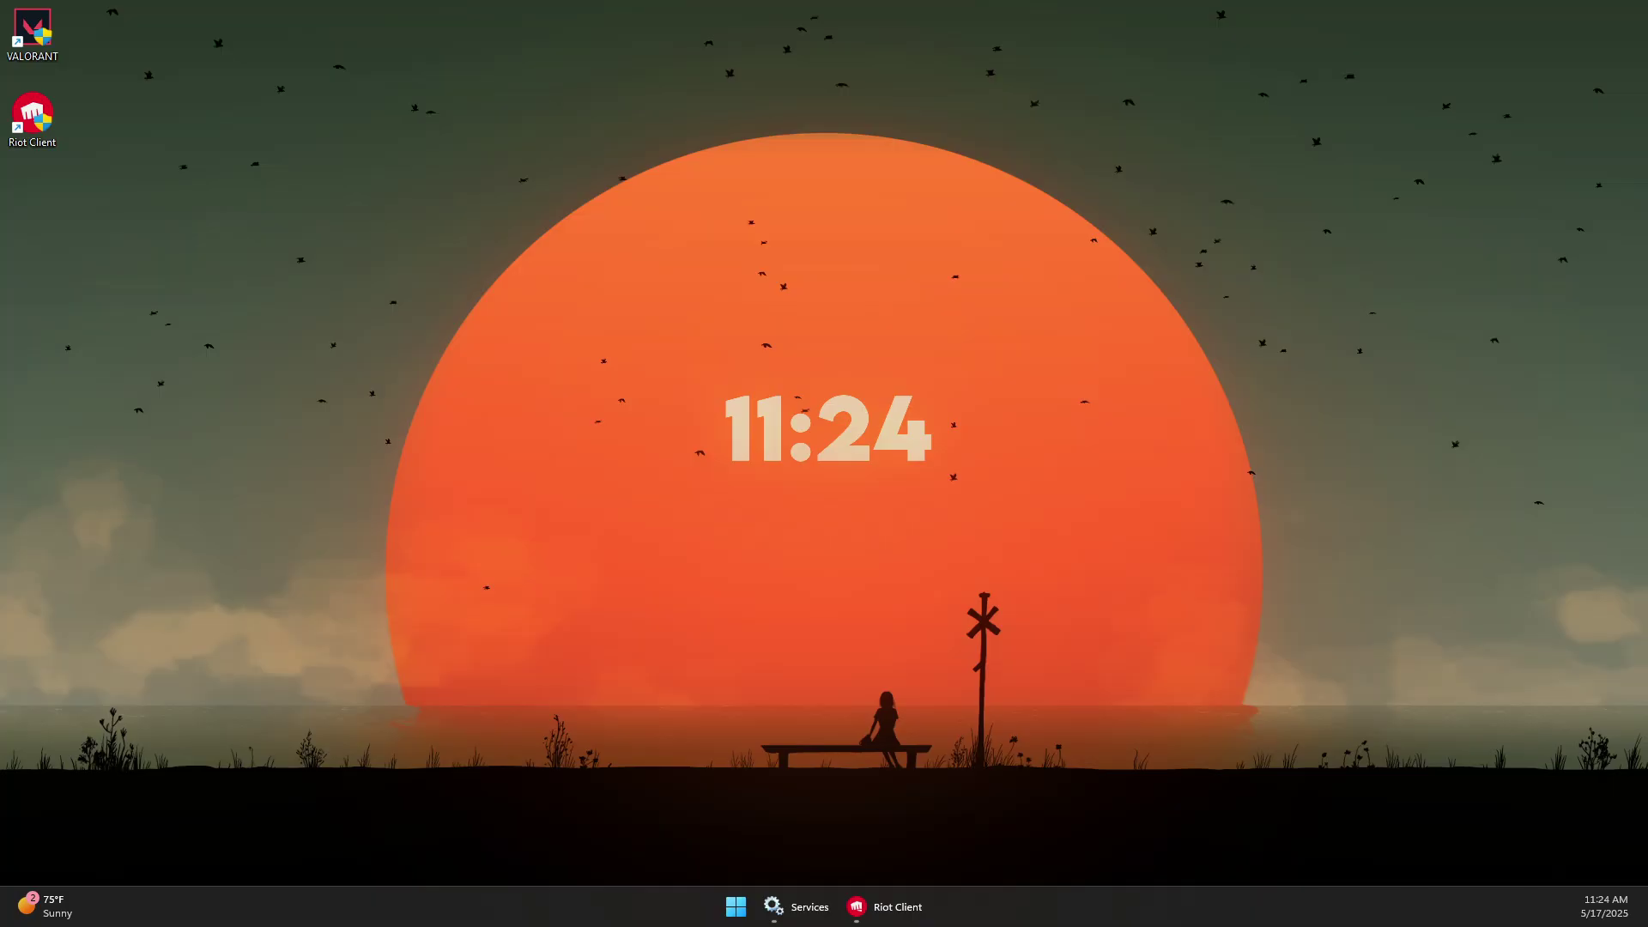
Show the run-as-administrator option for the Riot Client desktop shortcut, and switch to the open Riot Client window
{"action": "right_click", "coordinate": [38, 110]}
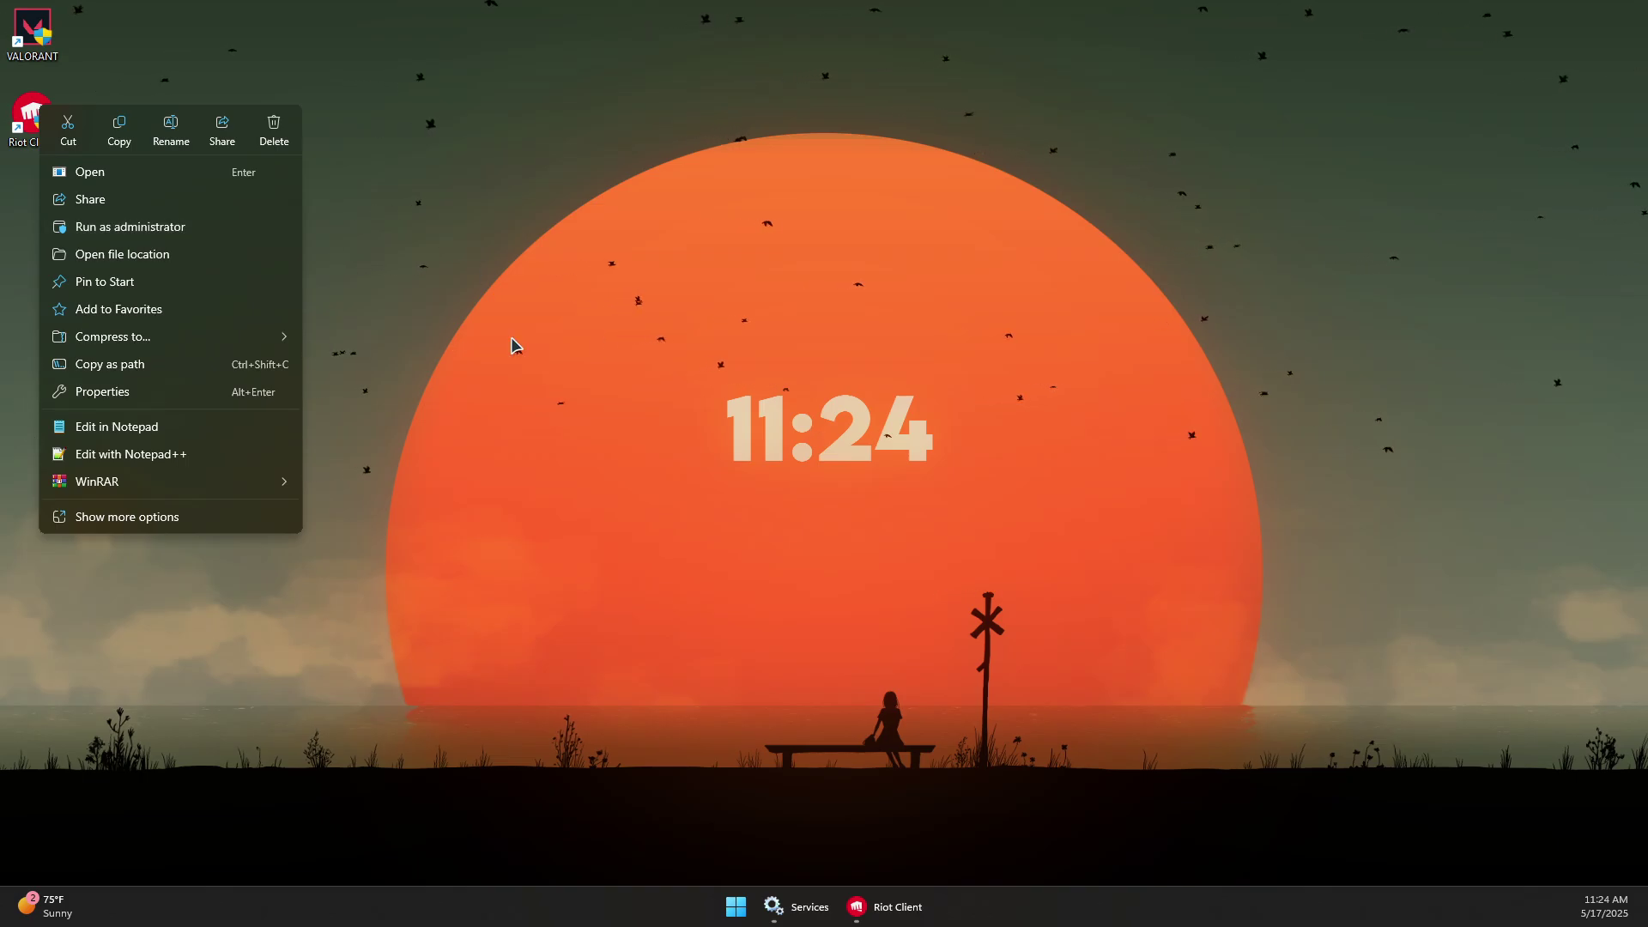
{"action": "left_click", "coordinate": [914, 922]}
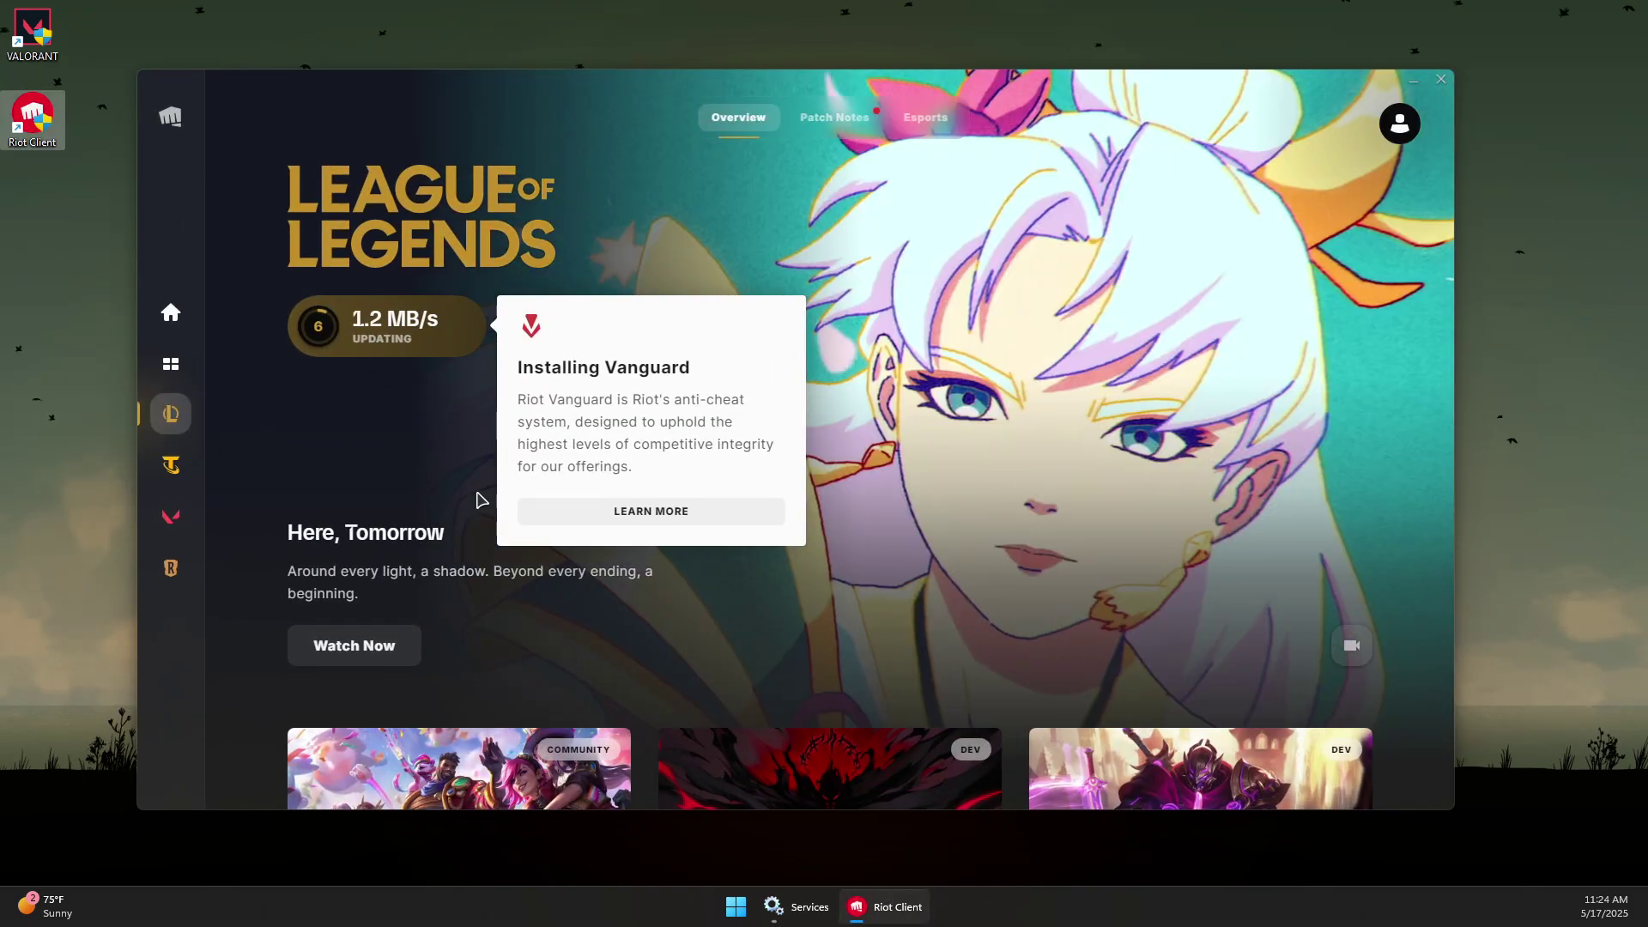